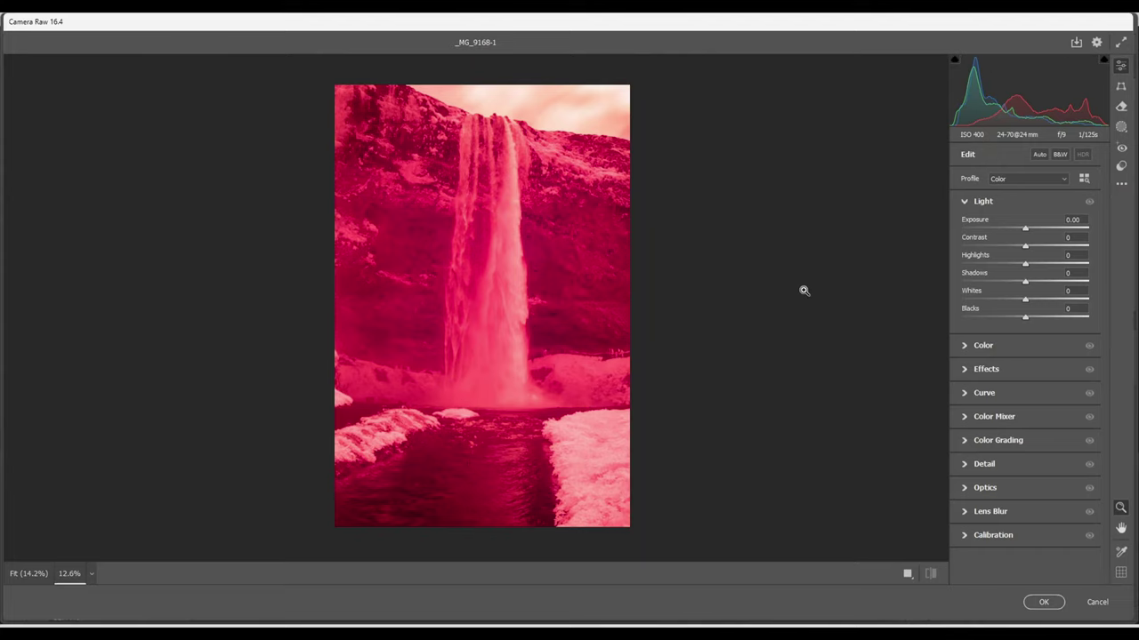
# Auto-tone the raw photo, set Blacks to -7 and Exposure to -0.55, and apply to Photoshop
pyautogui.click(1039, 155)
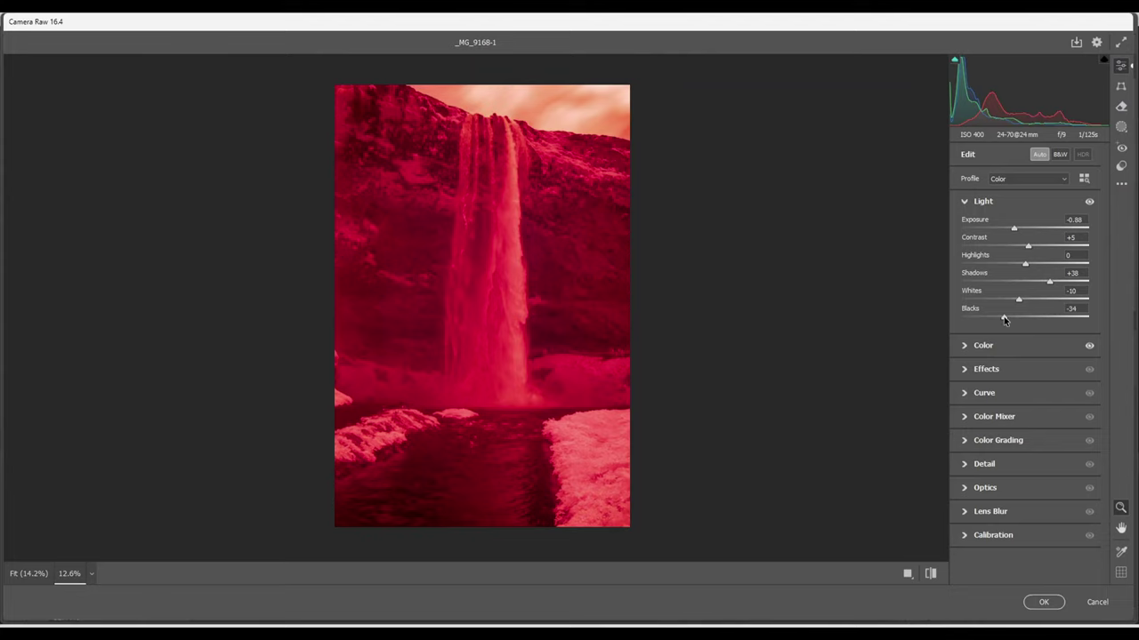
pyautogui.moveTo(1005, 321); pyautogui.dragTo(1021, 321)
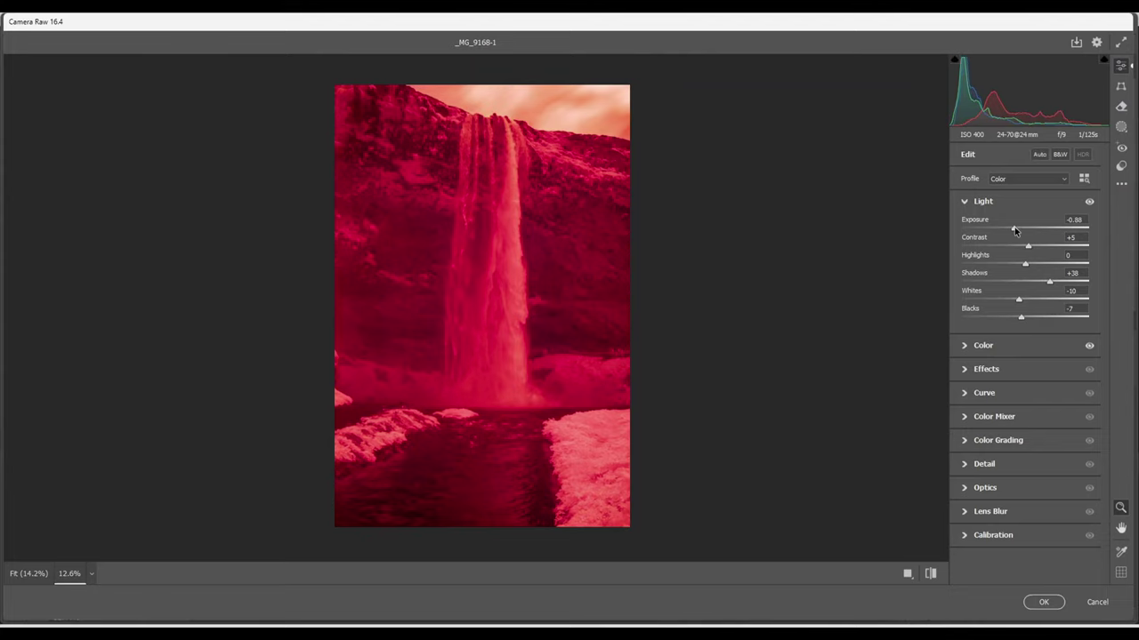
pyautogui.moveTo(1013, 231); pyautogui.dragTo(1020, 231)
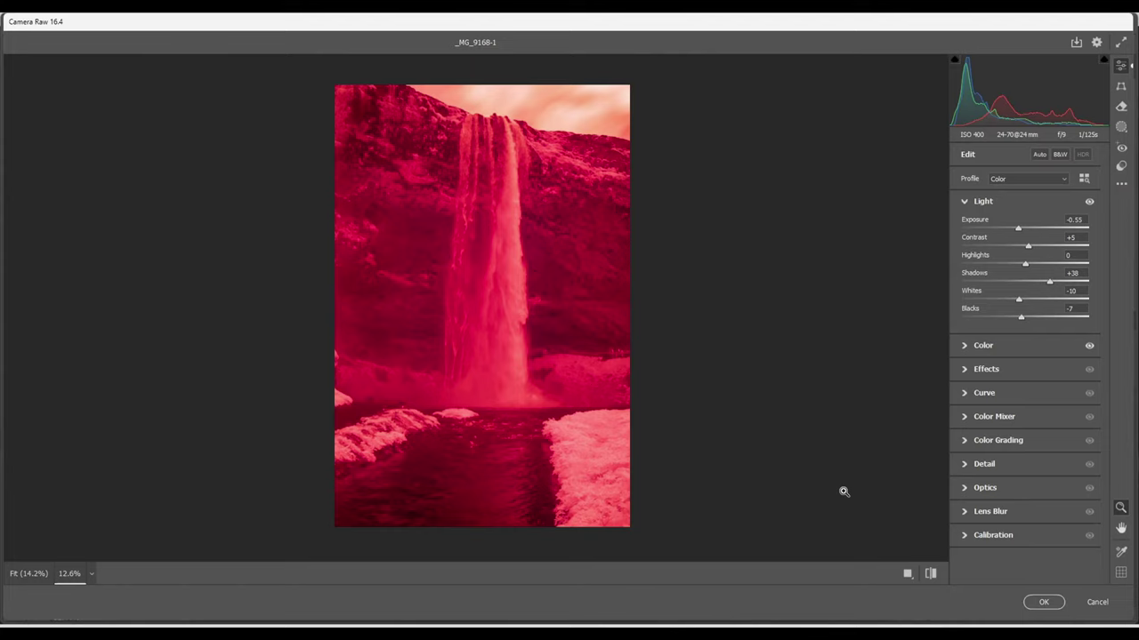
pyautogui.click(1040, 603)
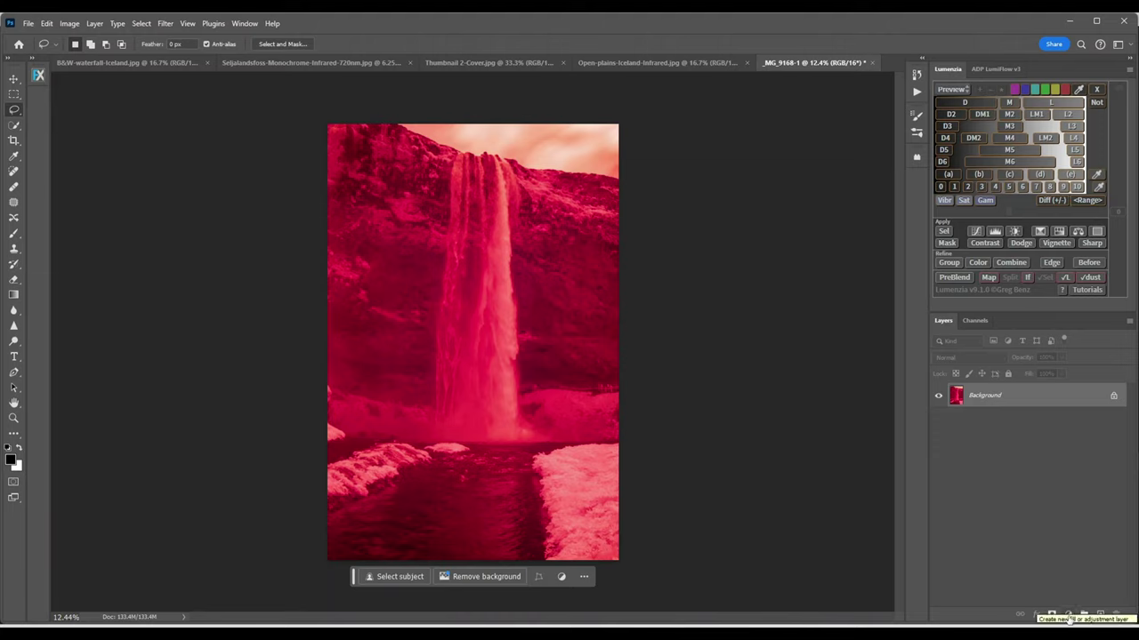
# Add an Auto Black & White layer (Reds 30, Yellows 66, Greens 24, Cyans 46, Blues 13)
pyautogui.click(1069, 617)
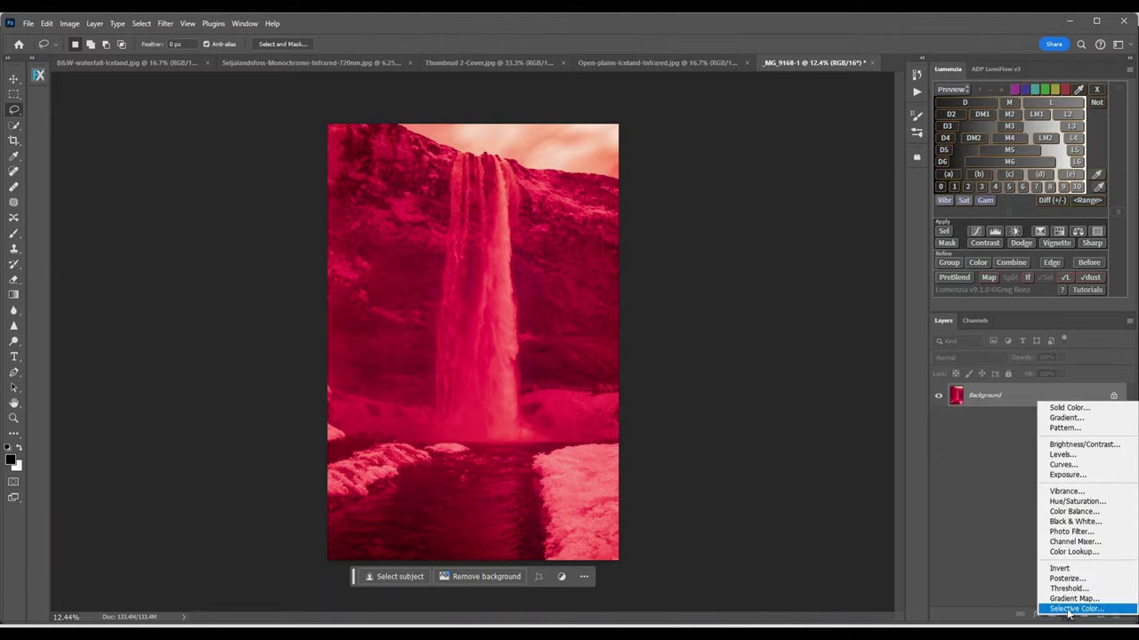
pyautogui.click(1061, 522)
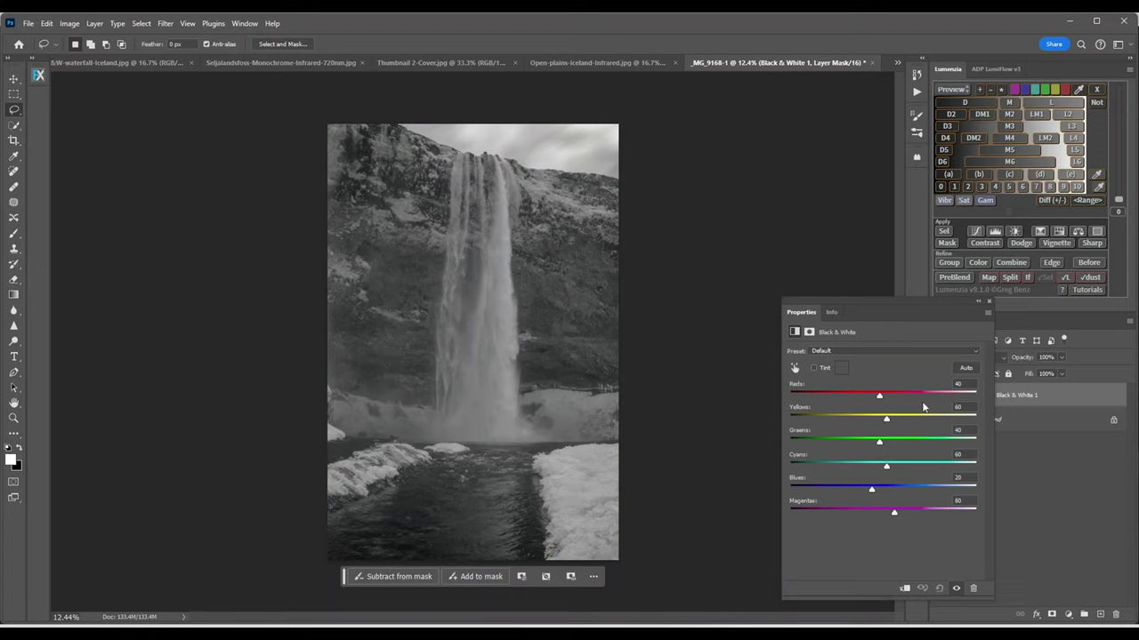
pyautogui.click(966, 369)
pyautogui.click(966, 368)
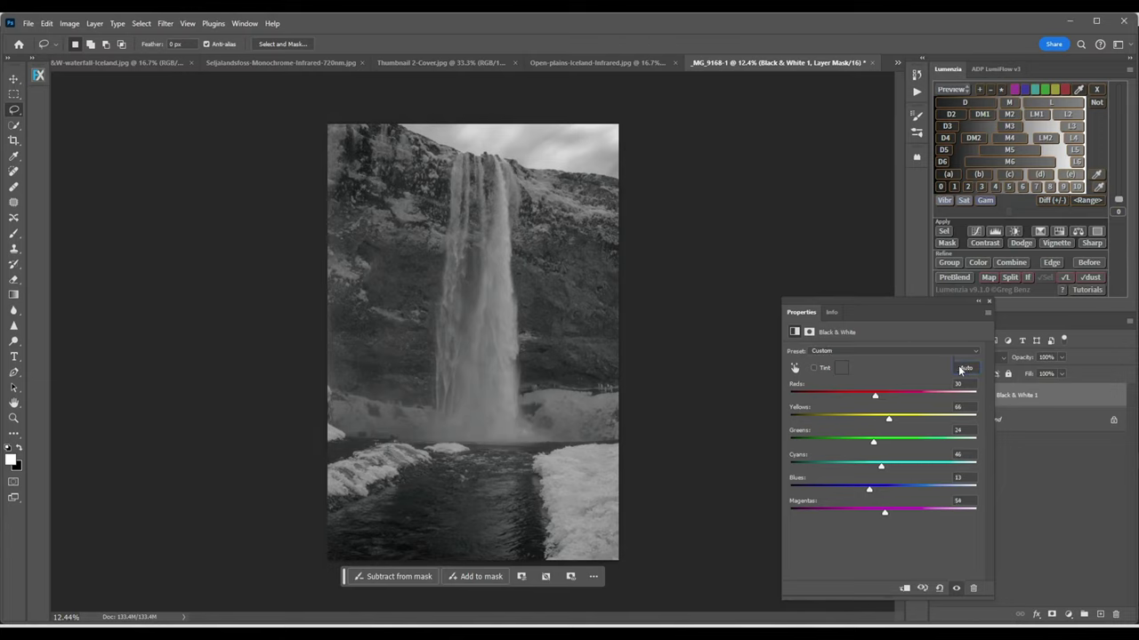
pyautogui.click(989, 302)
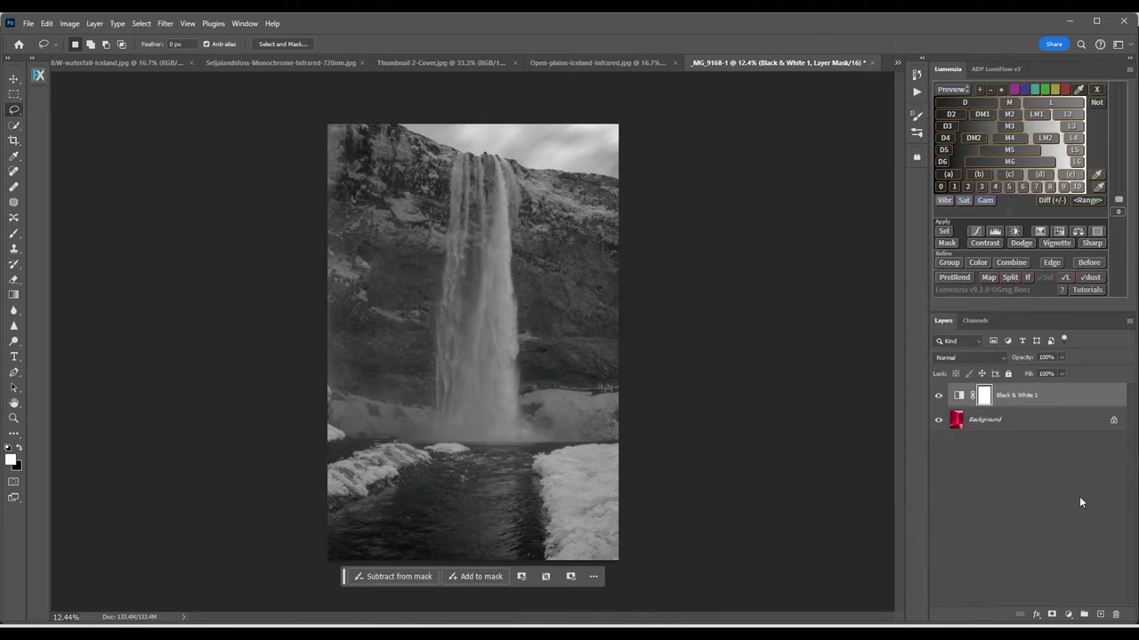
pyautogui.click(1069, 614)
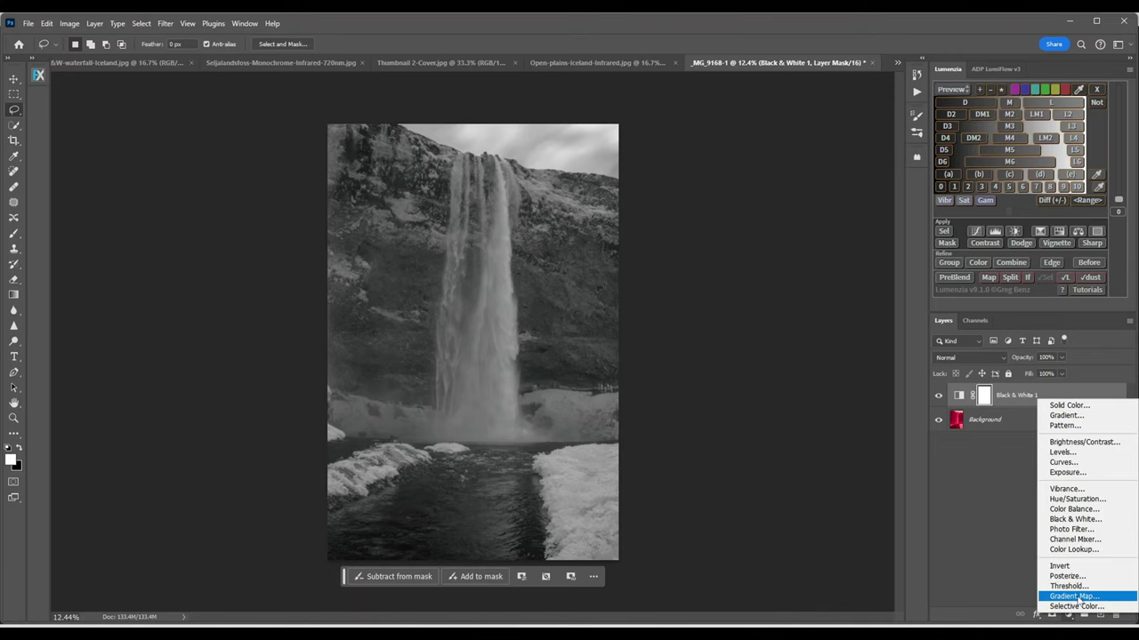
# Add a Gradient Map adjustment layer with Method set to Classic and edit its gradient
pyautogui.click(1075, 596)
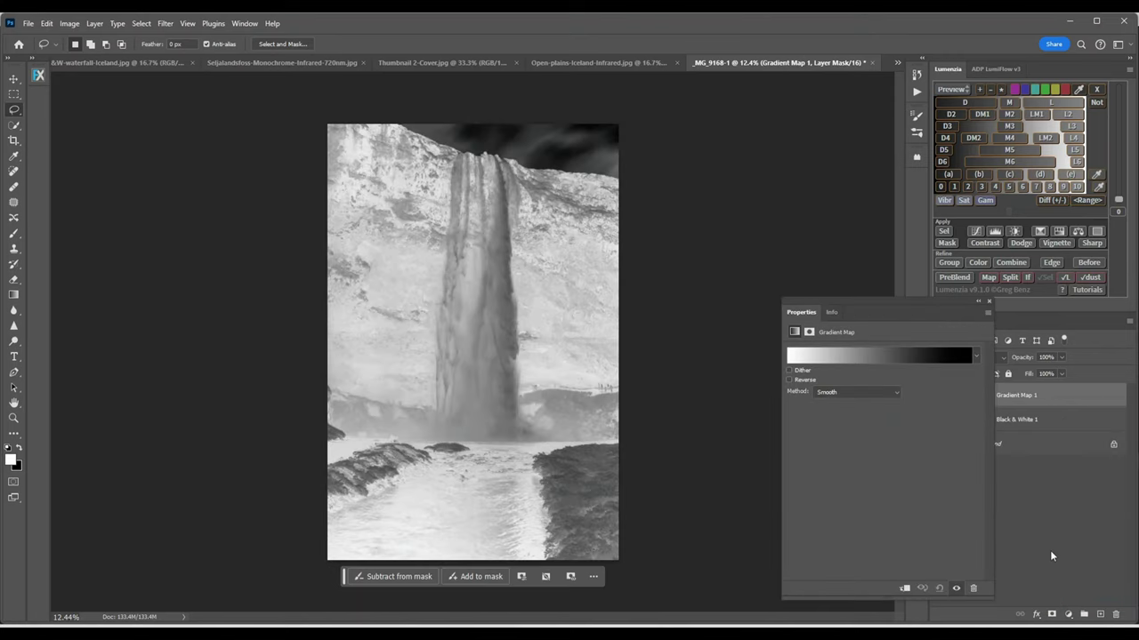
pyautogui.click(896, 395)
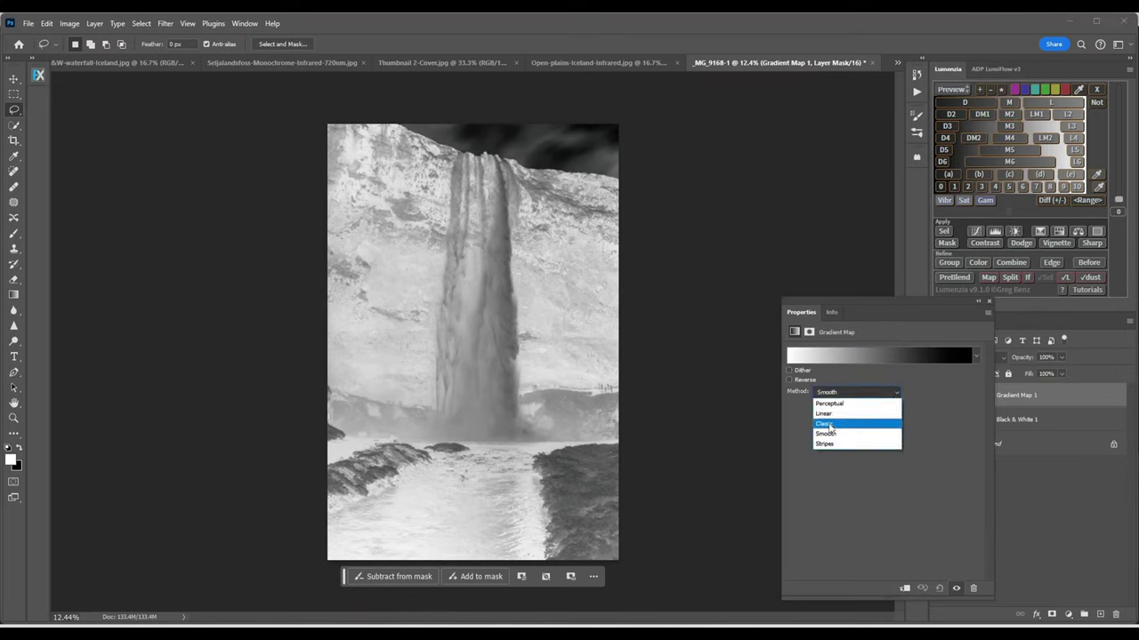
pyautogui.click(829, 425)
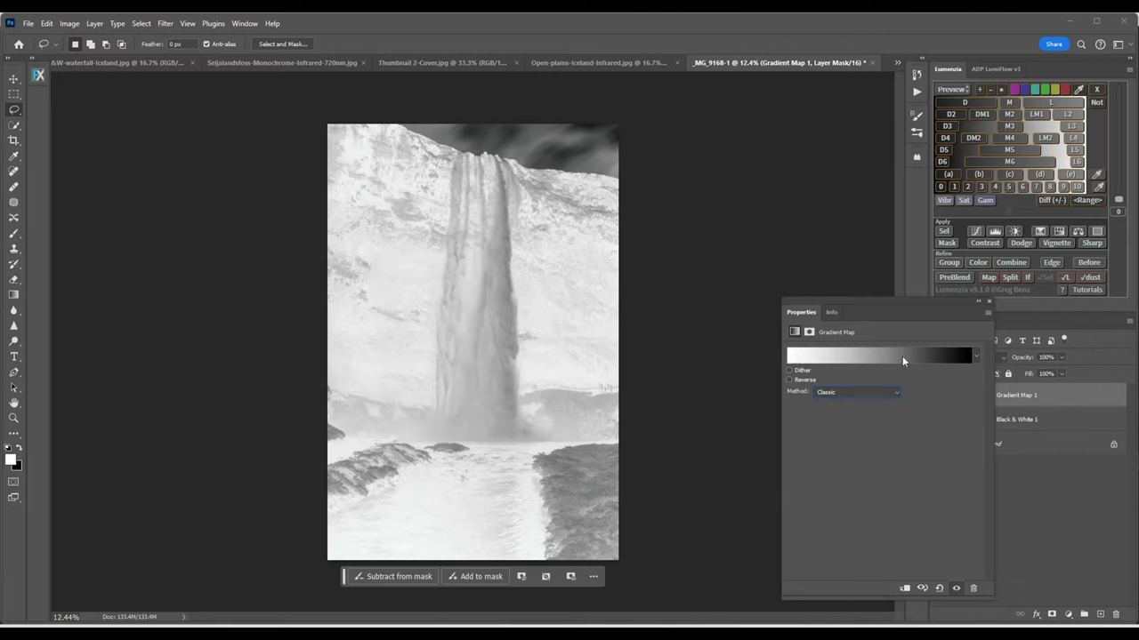
pyautogui.click(872, 358)
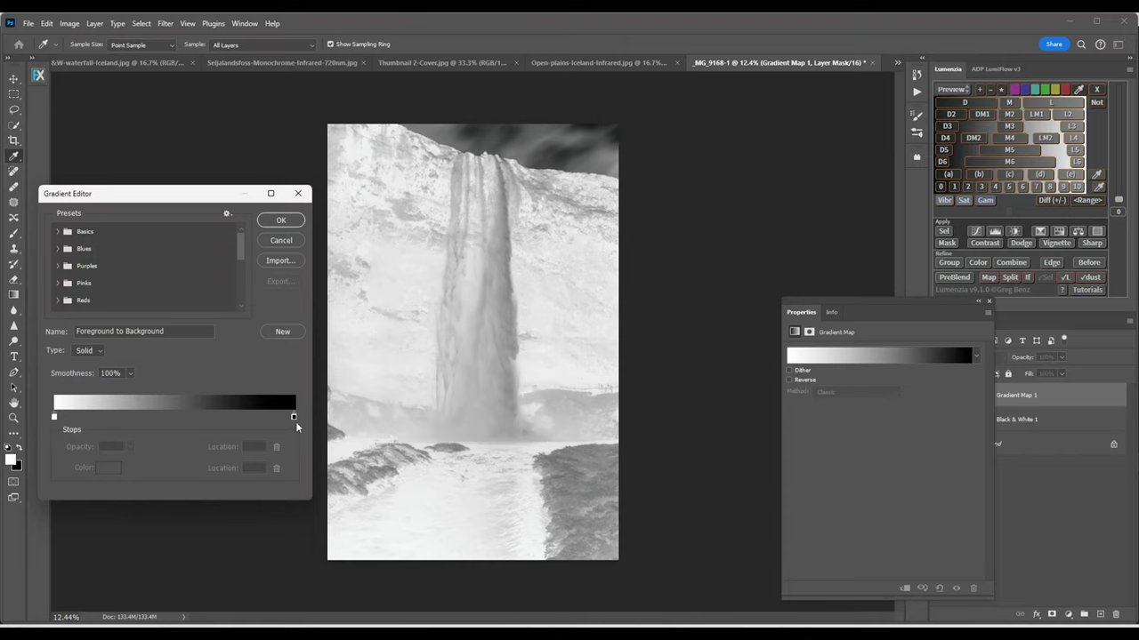
# Make the gradient run black to white with stops nudged inward to 4 and 95
pyautogui.moveTo(295, 417); pyautogui.dragTo(128, 417)
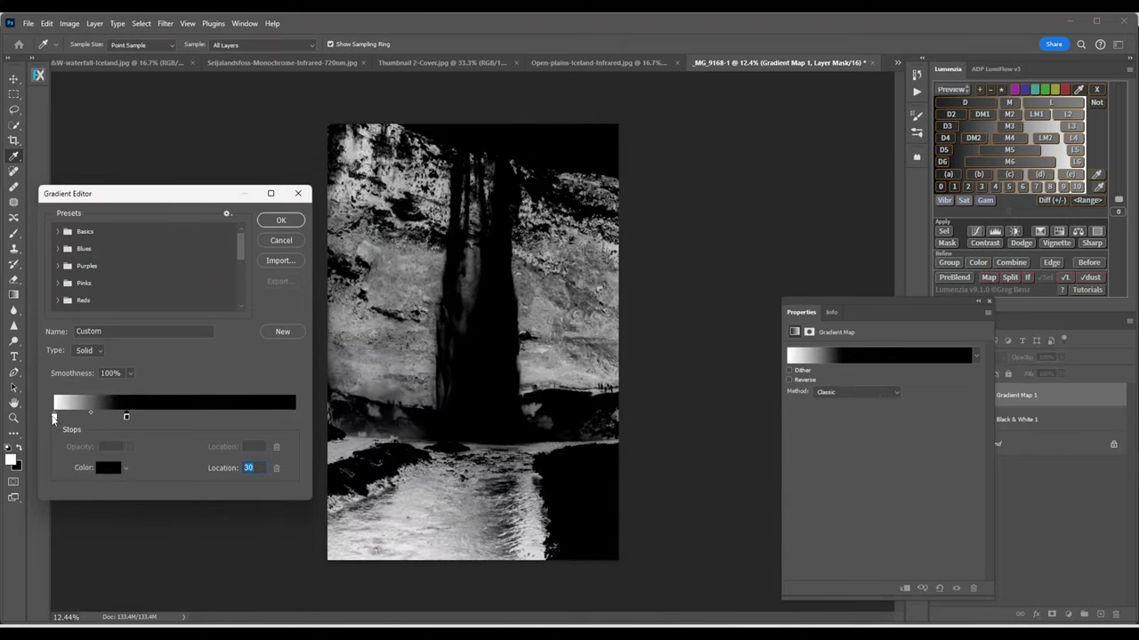
pyautogui.moveTo(53, 417); pyautogui.dragTo(296, 421)
pyautogui.moveTo(126, 417); pyautogui.dragTo(53, 417)
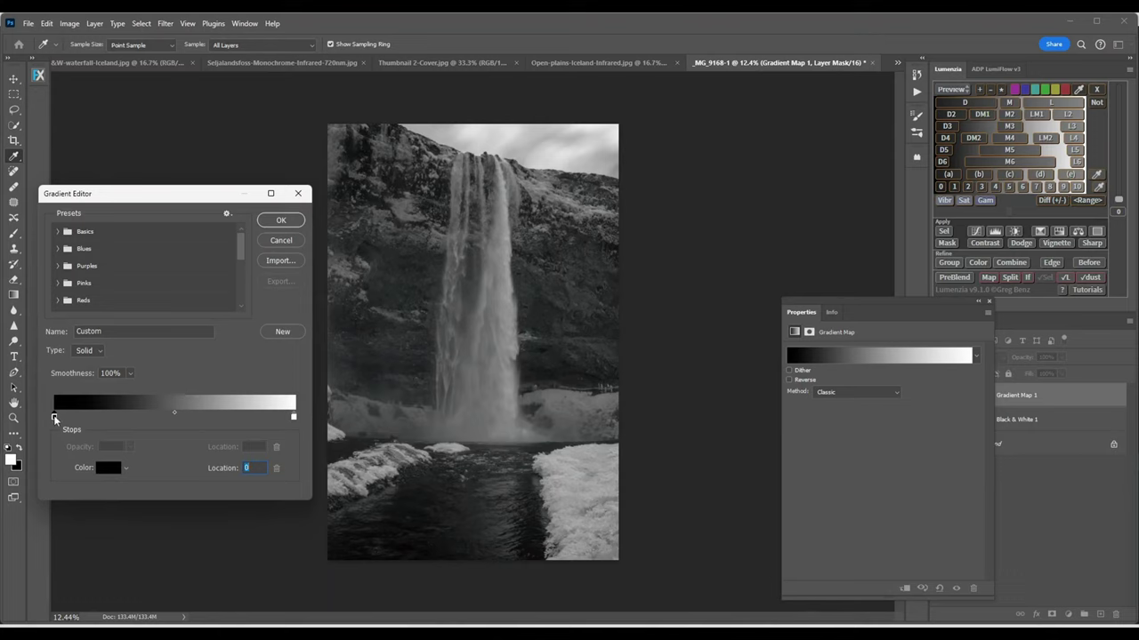
pyautogui.moveTo(54, 418)
pyautogui.mouseDown()
pyautogui.moveTo(75, 419)
pyautogui.moveTo(63, 418)
pyautogui.mouseUp()
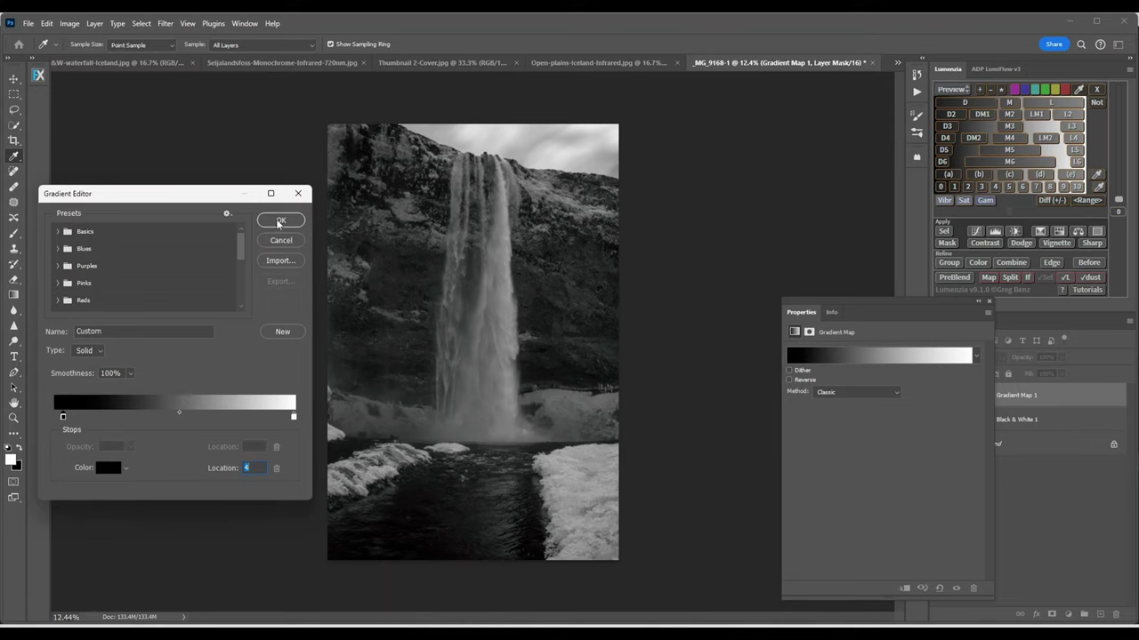
pyautogui.click(295, 418)
pyautogui.moveTo(295, 417); pyautogui.dragTo(284, 420)
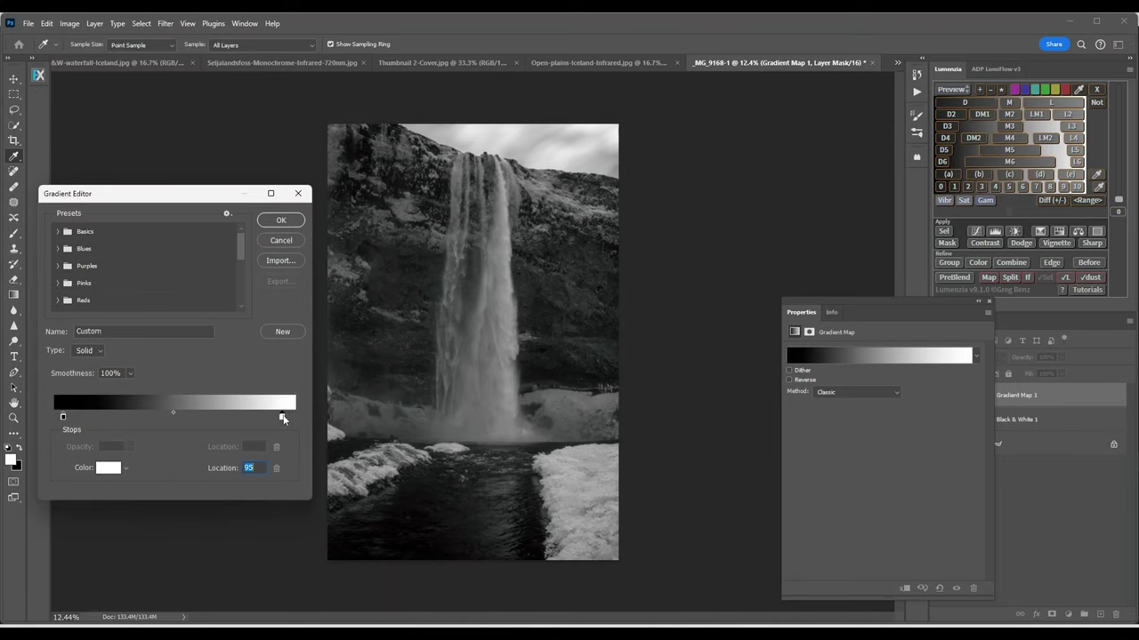
pyautogui.click(281, 220)
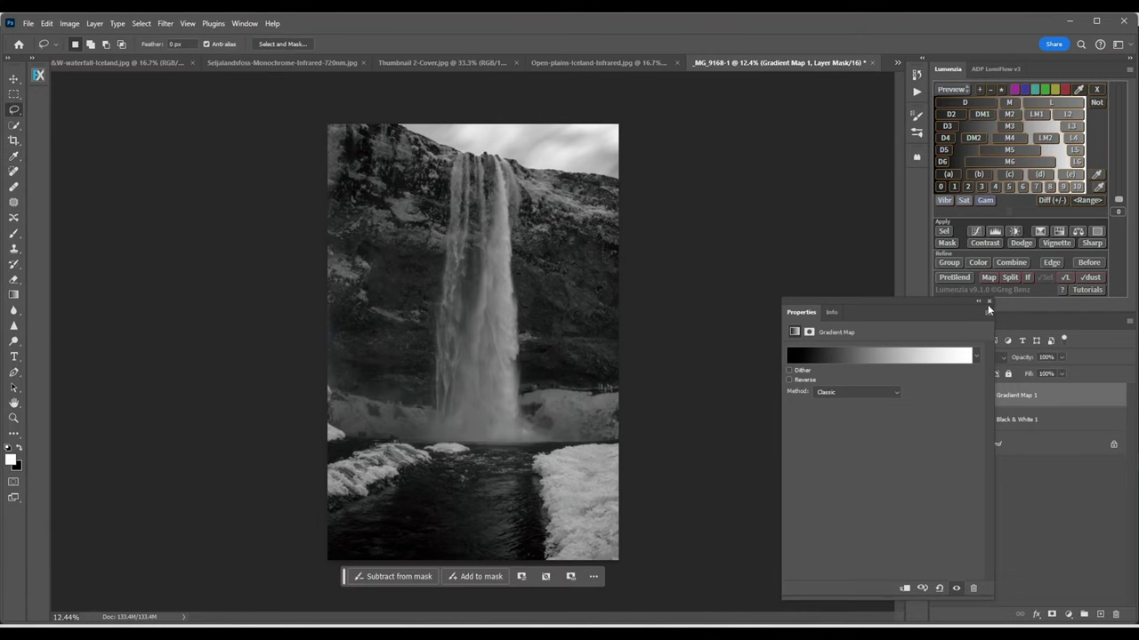
pyautogui.click(989, 303)
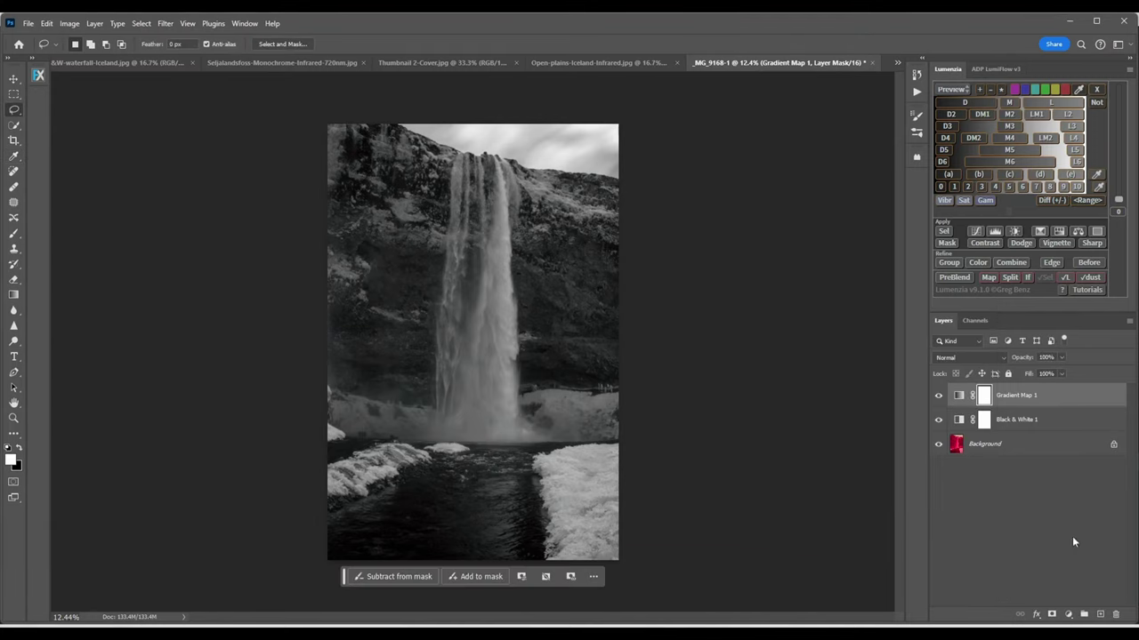
# Flatten the image to a single Background layer and send it to the Camera Raw Filter
pyautogui.click(1130, 322)
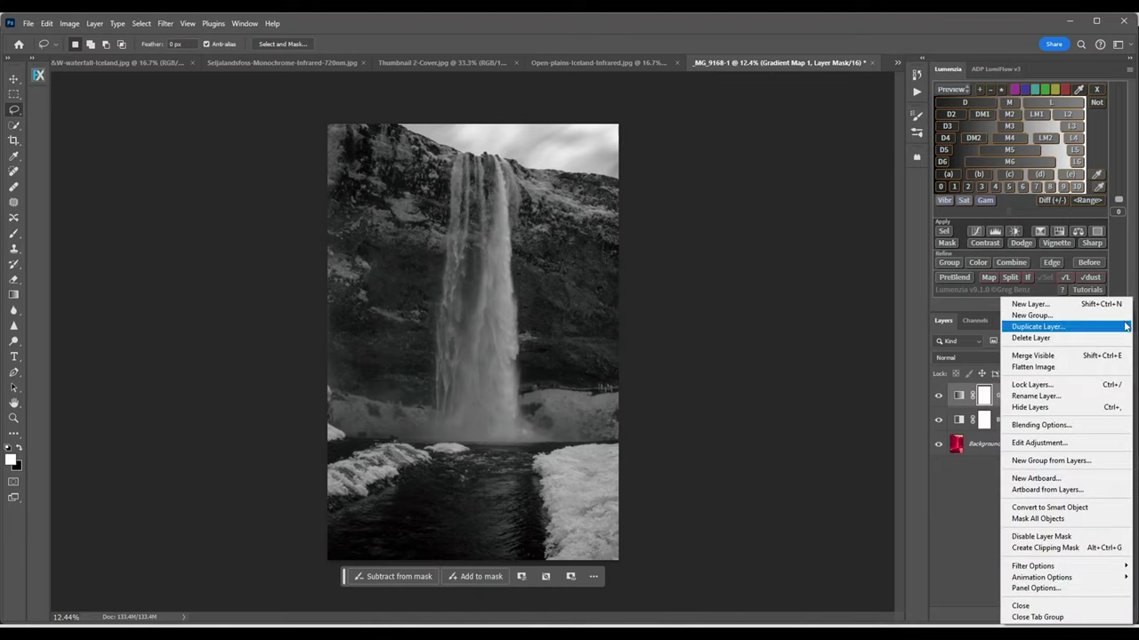
pyautogui.click(1041, 368)
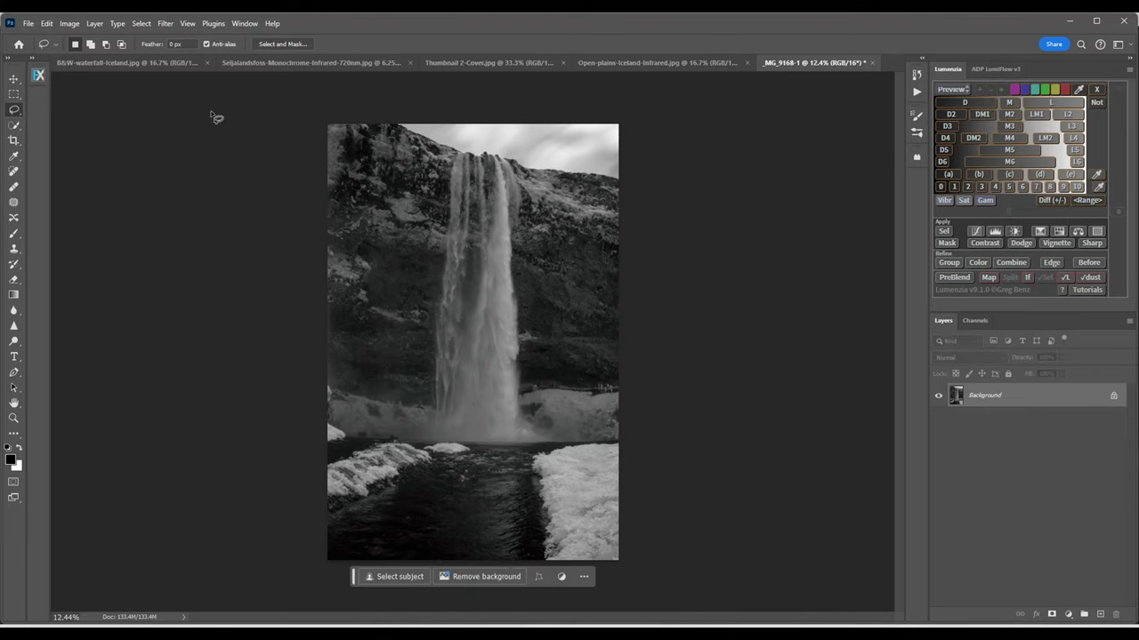
pyautogui.click(165, 24)
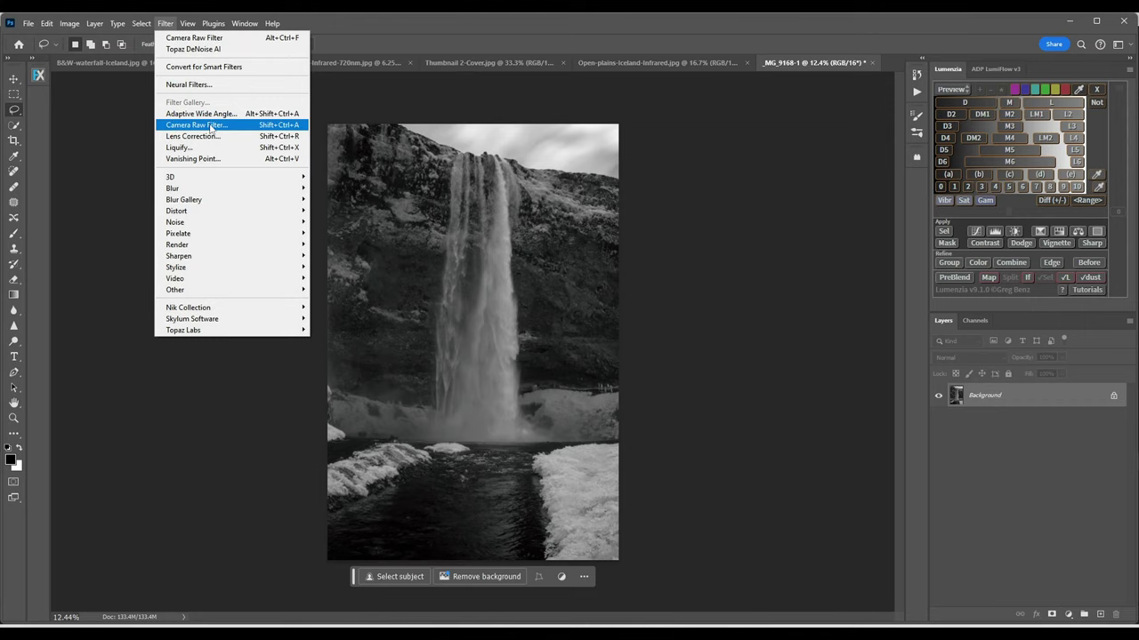
pyautogui.click(211, 125)
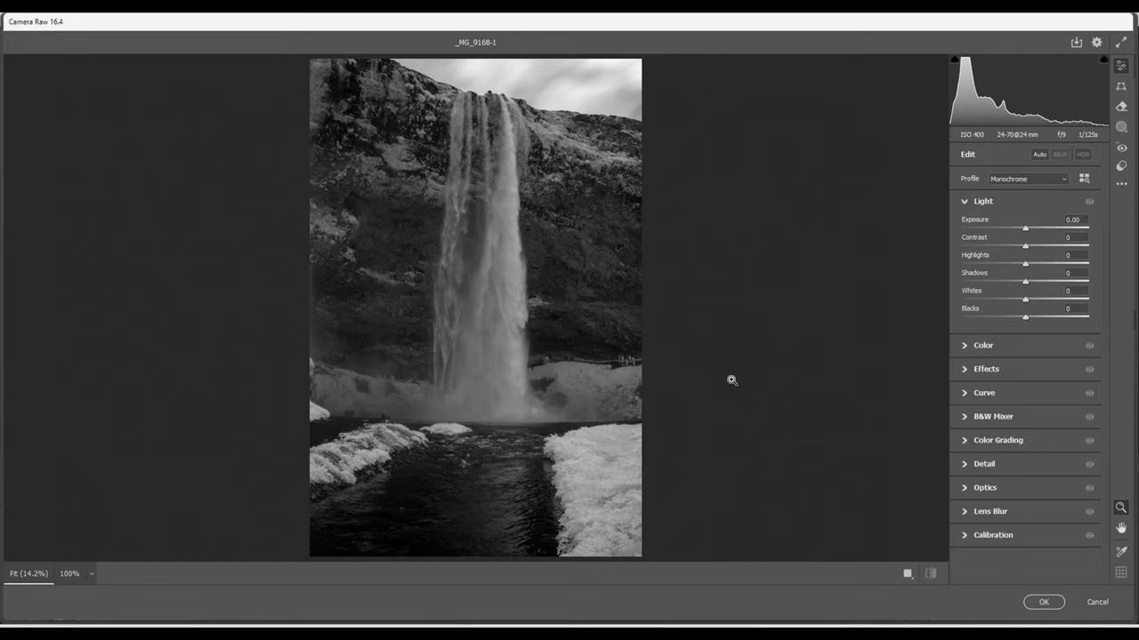
# Fit the preview, then set Highlights -71, Whites +62 and Contrast +20, darkening Blacks slightly
pyautogui.keyDown('alt'); pyautogui.click(511, 316); pyautogui.keyUp('alt')
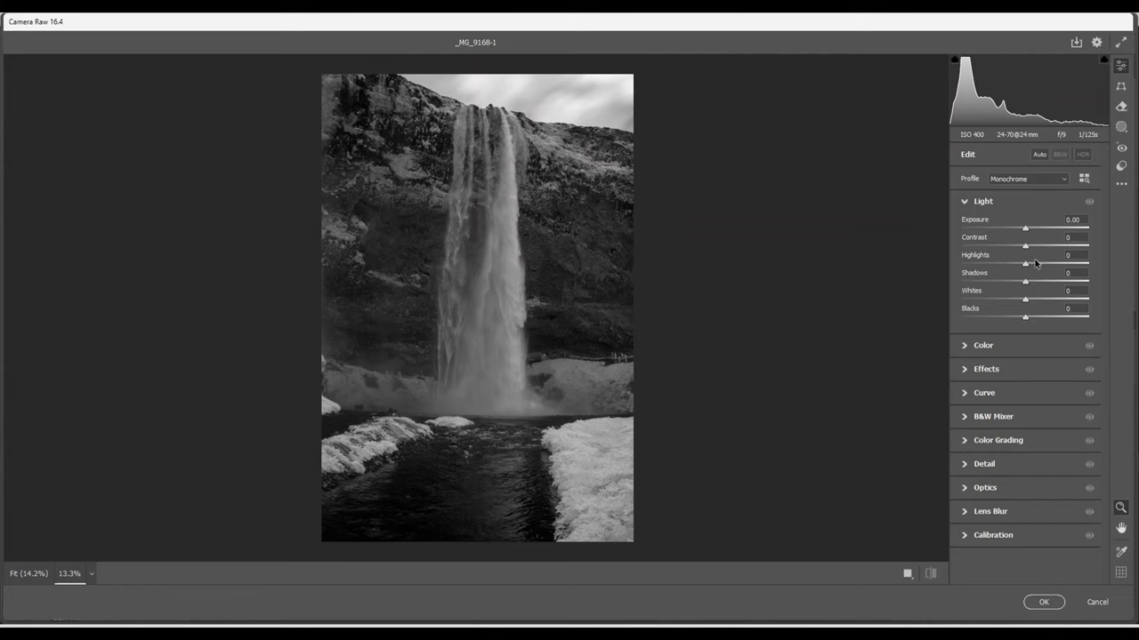
pyautogui.moveTo(1025, 265); pyautogui.dragTo(989, 277)
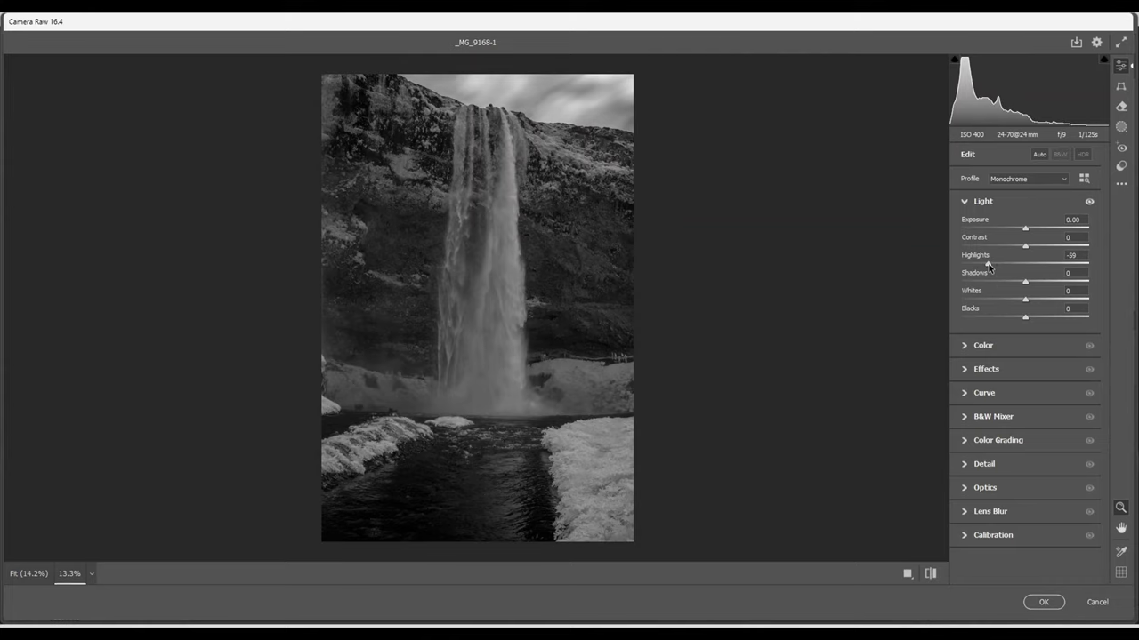
pyautogui.moveTo(988, 267)
pyautogui.mouseDown()
pyautogui.moveTo(961, 286)
pyautogui.moveTo(981, 282)
pyautogui.mouseUp()
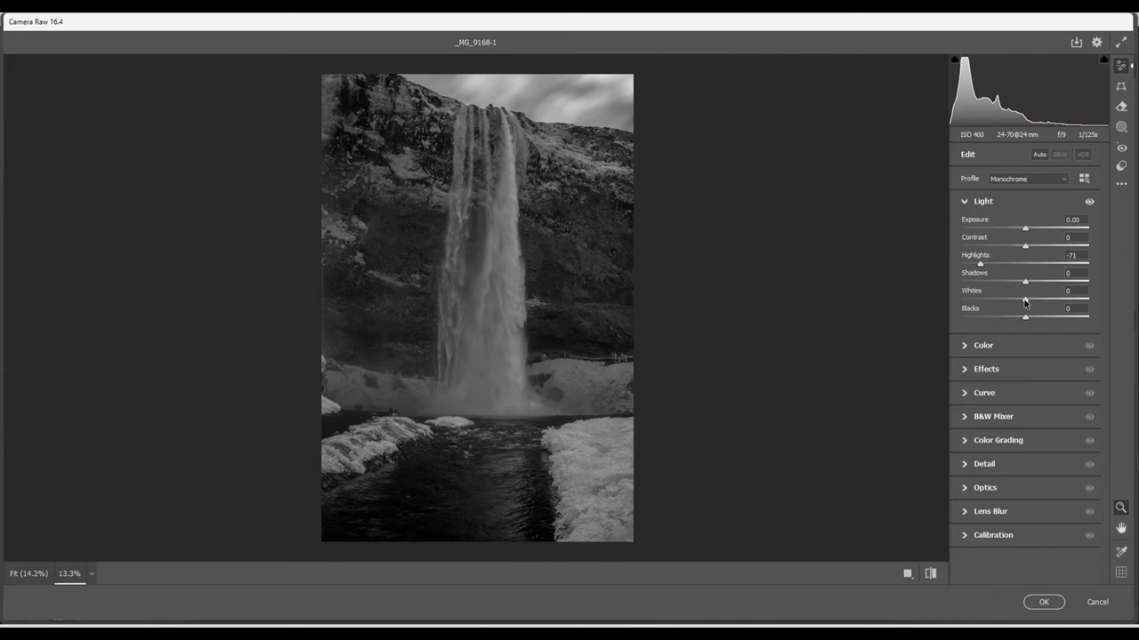
pyautogui.moveTo(1024, 302); pyautogui.dragTo(1050, 303)
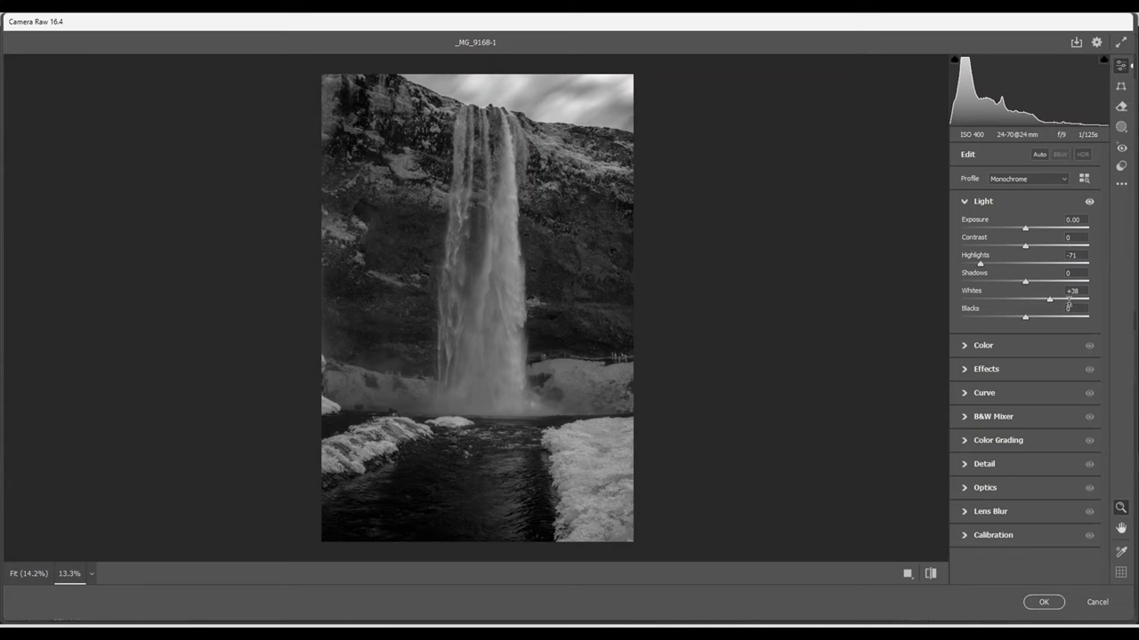
pyautogui.moveTo(1049, 305); pyautogui.dragTo(1066, 305)
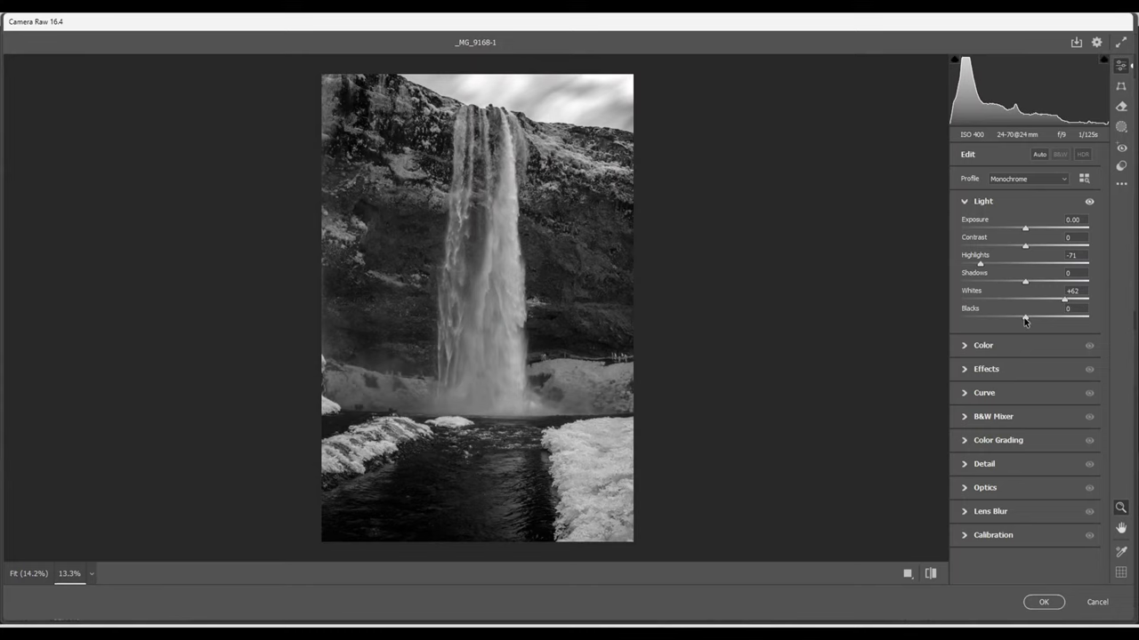
pyautogui.moveTo(1025, 322); pyautogui.dragTo(1025, 321)
pyautogui.moveTo(1024, 248); pyautogui.dragTo(1037, 251)
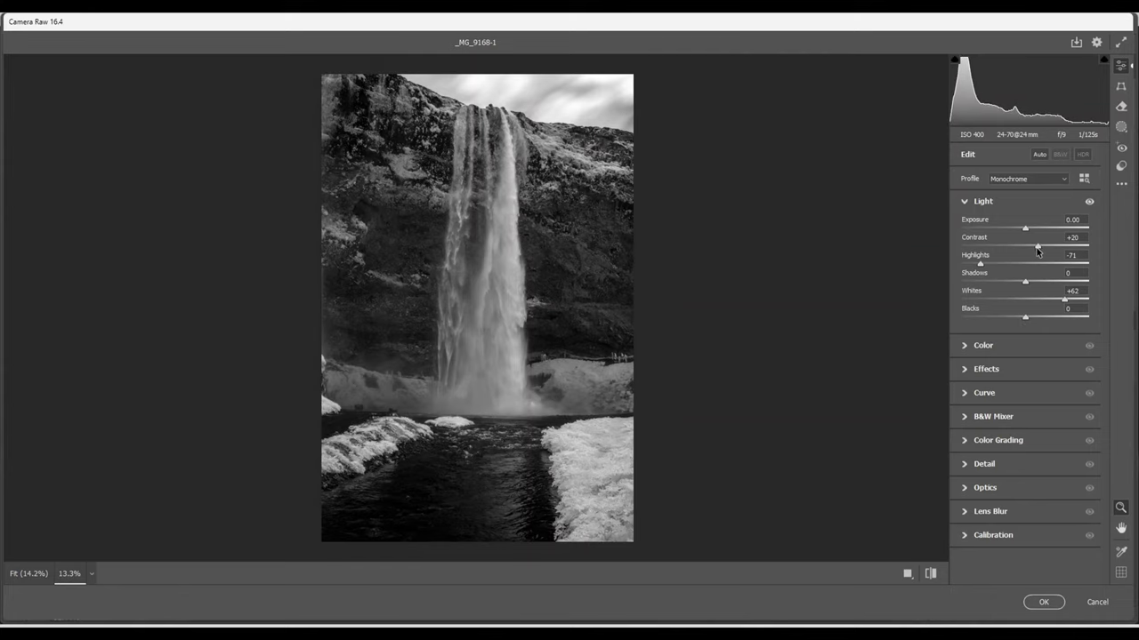
# Set the Effects panel to Texture +19, Clarity +7 and Dehaze +35
pyautogui.click(967, 373)
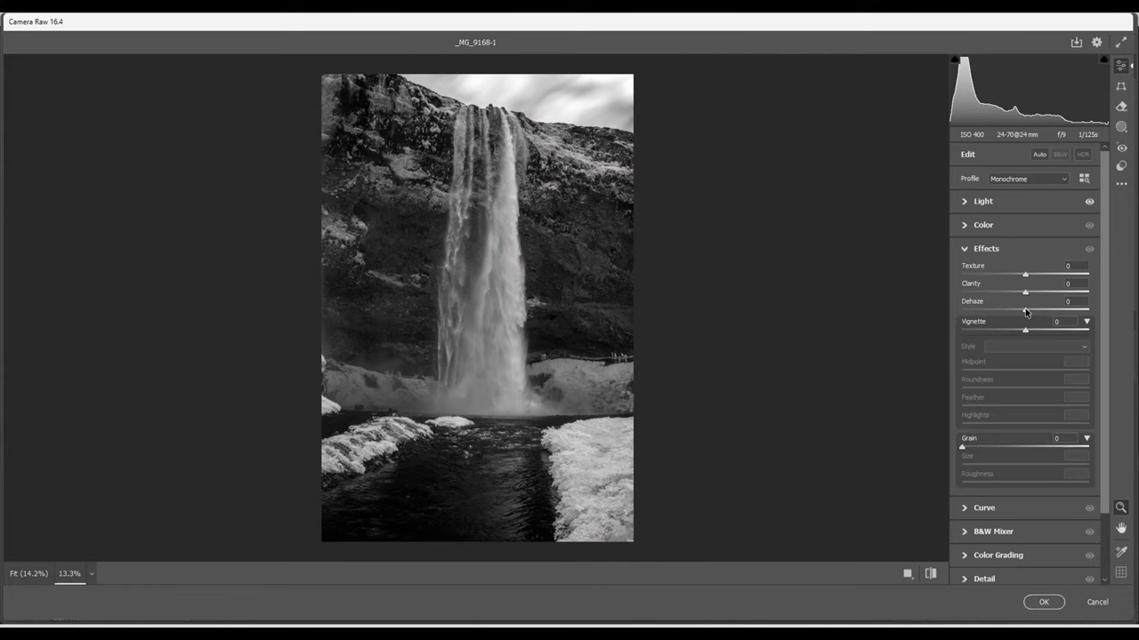
pyautogui.moveTo(1025, 310); pyautogui.dragTo(1048, 314)
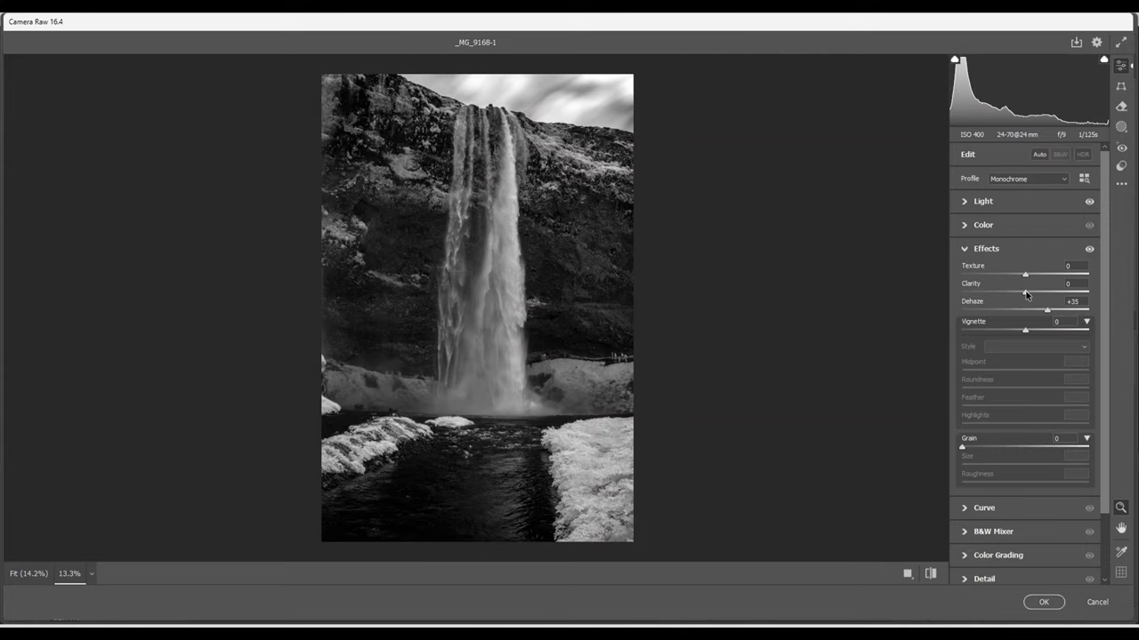
pyautogui.moveTo(1027, 295); pyautogui.dragTo(1037, 281)
# In the Detail panel, raise Sharpening to 40
pyautogui.scroll(-2, 981, 406)
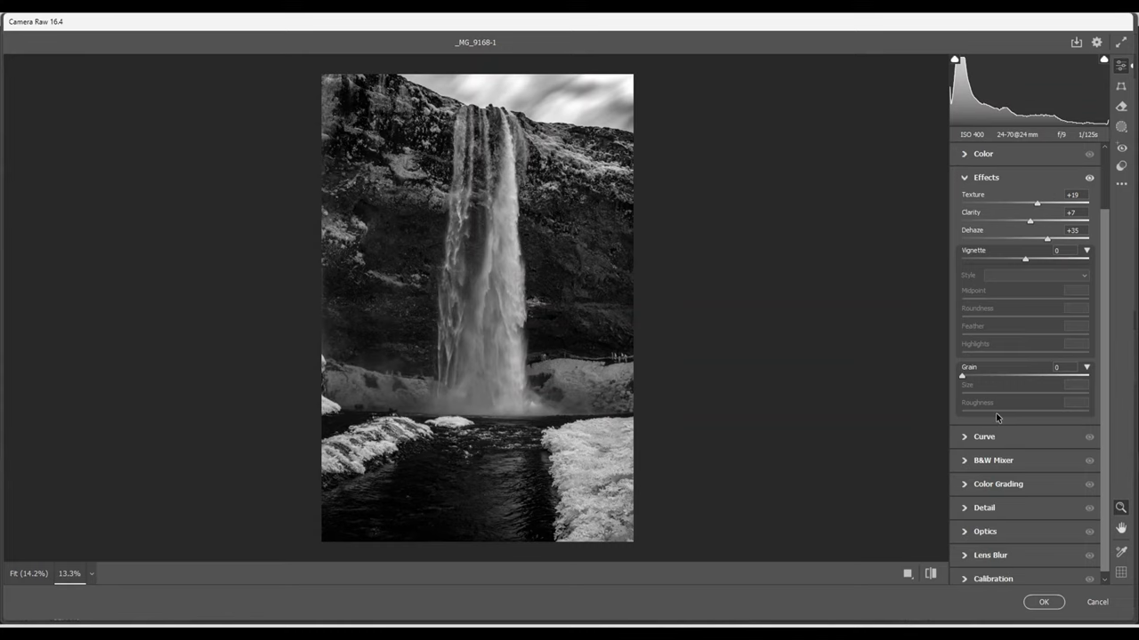
pyautogui.click(965, 508)
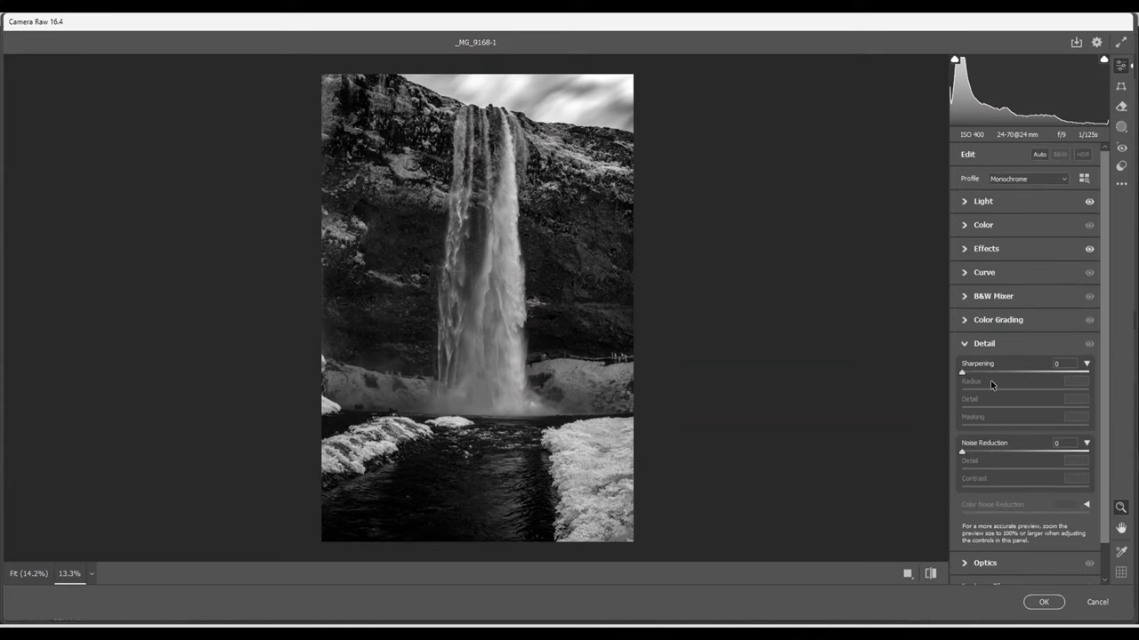
pyautogui.moveTo(962, 374); pyautogui.dragTo(968, 379)
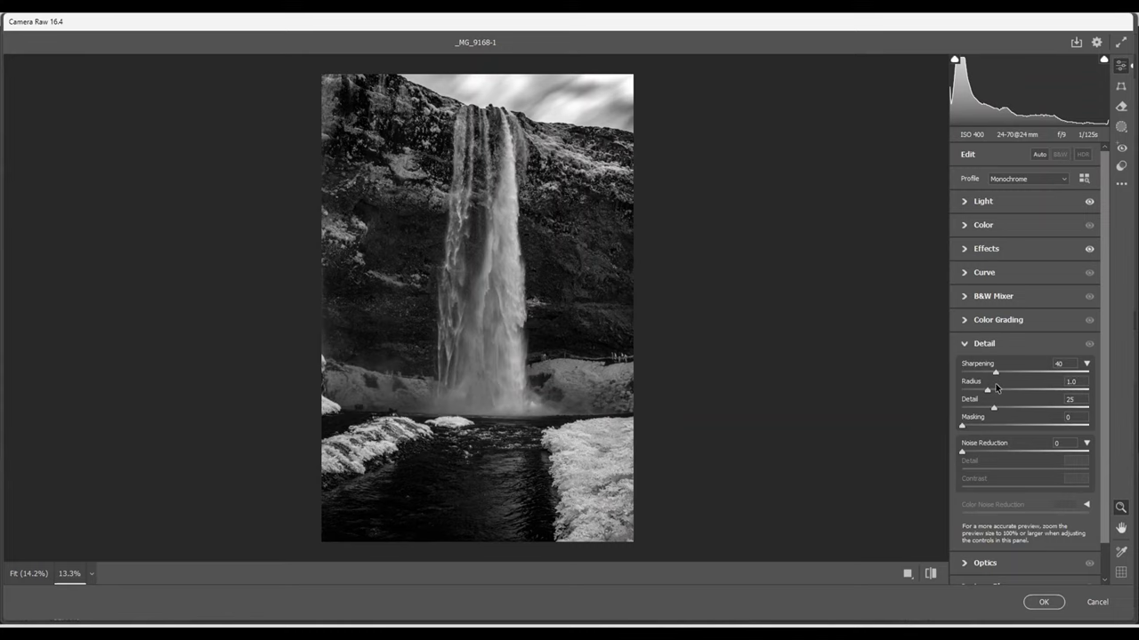
# Set Sharpening Amount 60, Radius 0.8, Detail 83, and Masking 63 using the Alt mask preview
pyautogui.moveTo(995, 383); pyautogui.dragTo(998, 386)
pyautogui.moveTo(985, 392); pyautogui.dragTo(982, 391)
pyautogui.moveTo(994, 408); pyautogui.dragTo(1066, 414)
pyautogui.keyDown('alt'); pyautogui.click(961, 429); pyautogui.keyUp('alt')
pyautogui.moveTo(961, 429); pyautogui.dragTo(1026, 435)
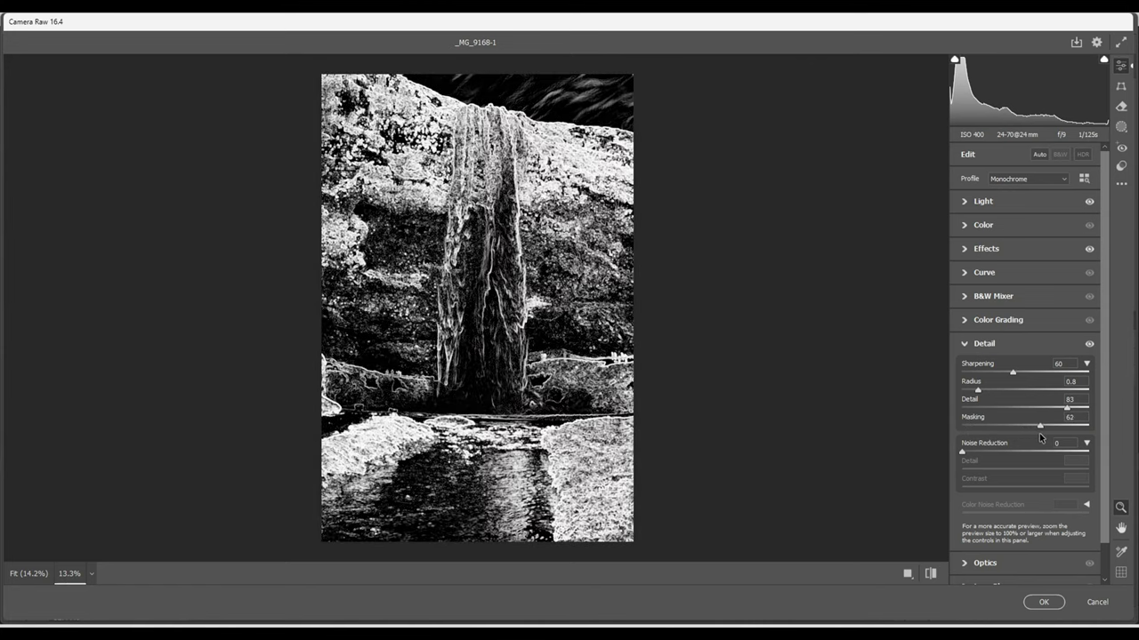
pyautogui.moveTo(1040, 436); pyautogui.dragTo(1041, 436)
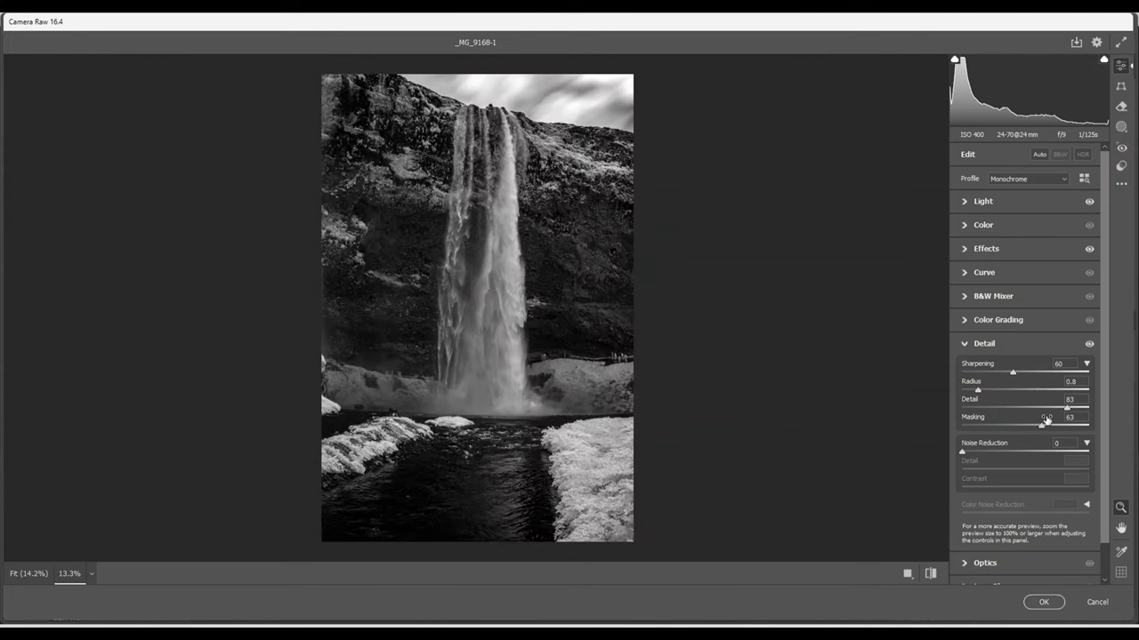
# In the Light panel, set Shadows to +13, Blacks to +59 and Whites back to +60
pyautogui.click(966, 203)
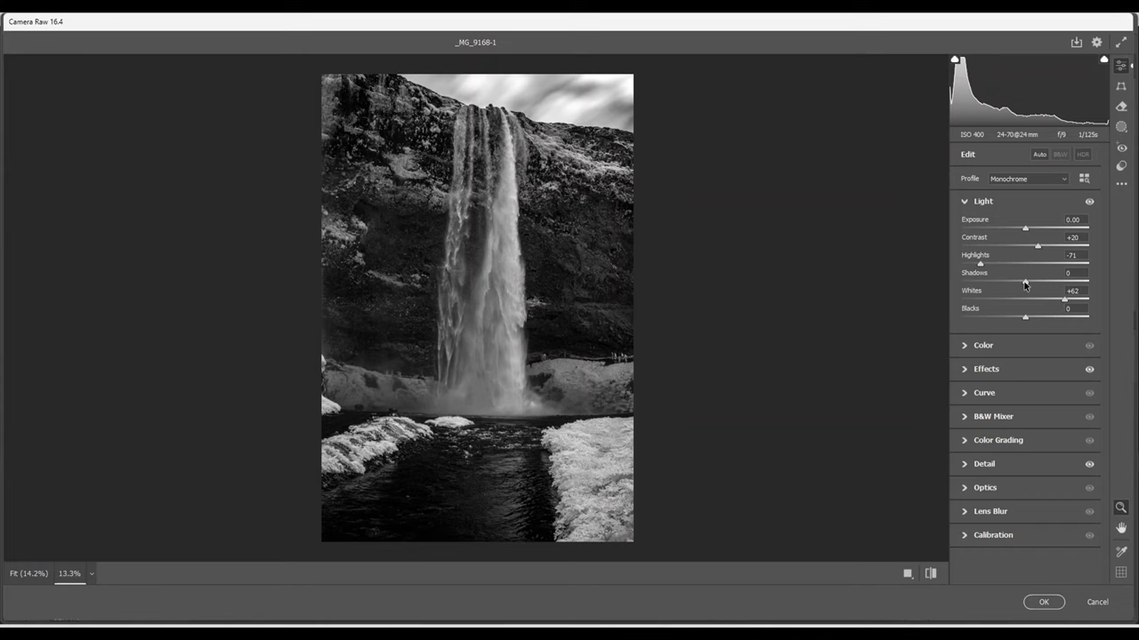
pyautogui.moveTo(1025, 283)
pyautogui.mouseDown()
pyautogui.moveTo(1107, 307)
pyautogui.moveTo(1021, 303)
pyautogui.moveTo(1020, 284)
pyautogui.mouseUp()
pyautogui.moveTo(1025, 318); pyautogui.dragTo(1062, 326)
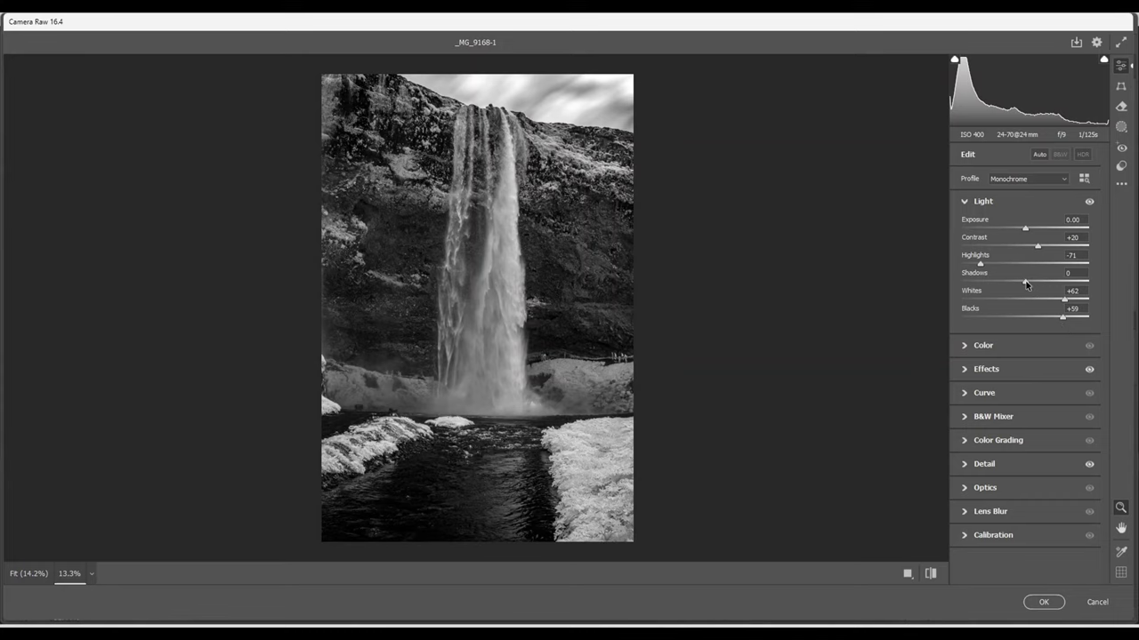
pyautogui.moveTo(1026, 283); pyautogui.dragTo(1034, 285)
pyautogui.moveTo(1065, 301); pyautogui.dragTo(1062, 303)
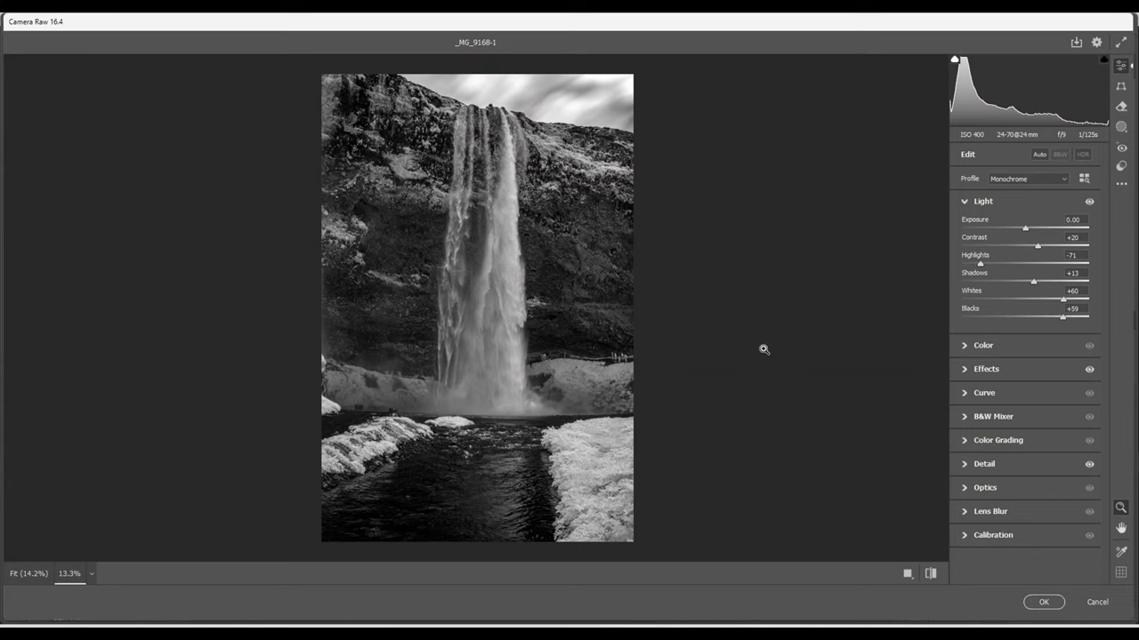
# Add a linear gradient mask over the sky and lower its exposure
pyautogui.click(1120, 129)
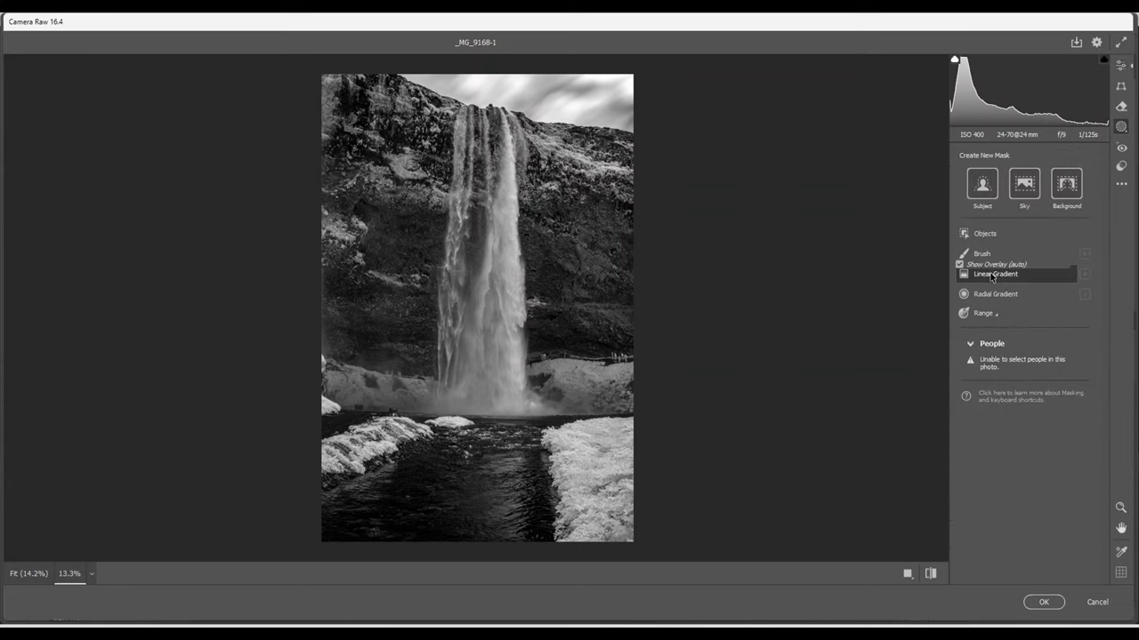
pyautogui.click(990, 274)
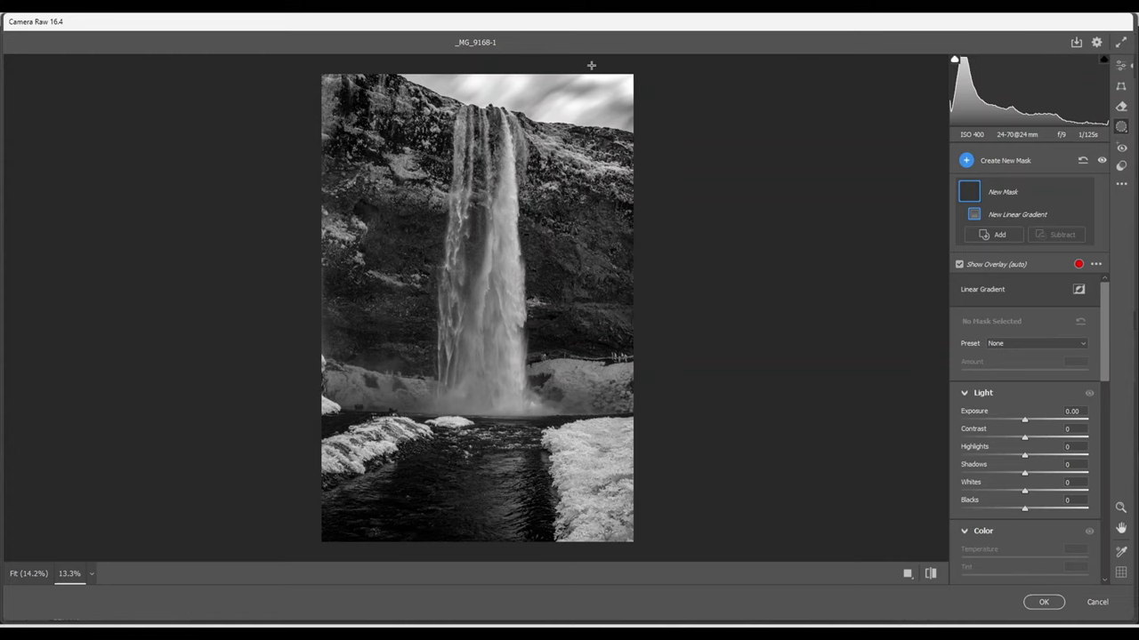
pyautogui.moveTo(591, 65); pyautogui.dragTo(573, 161)
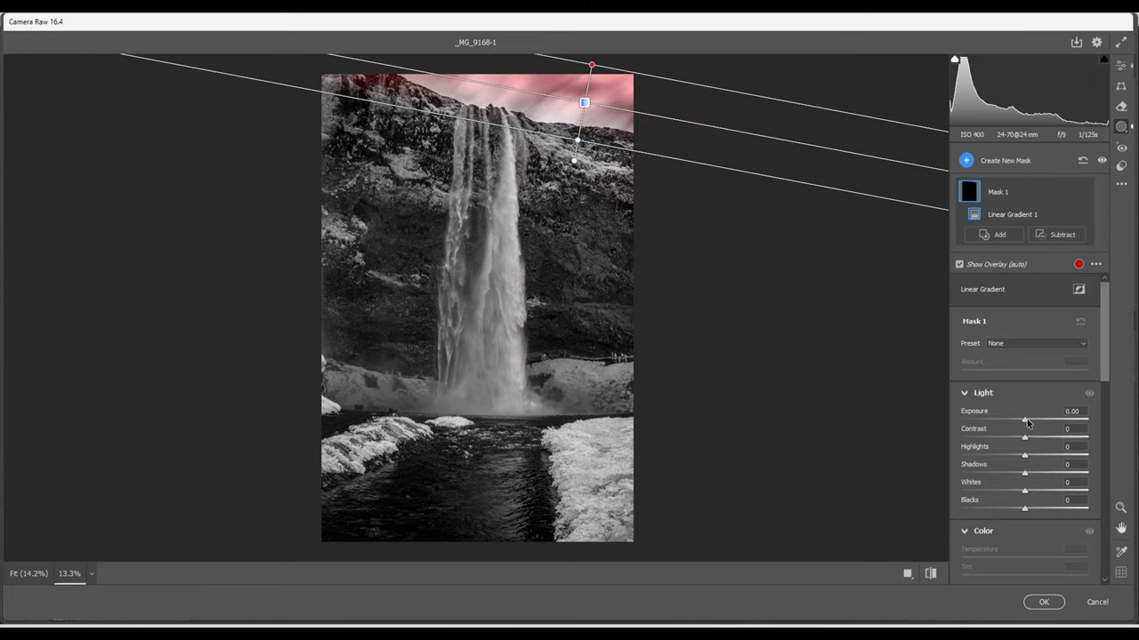
pyautogui.moveTo(1025, 422); pyautogui.dragTo(1006, 431)
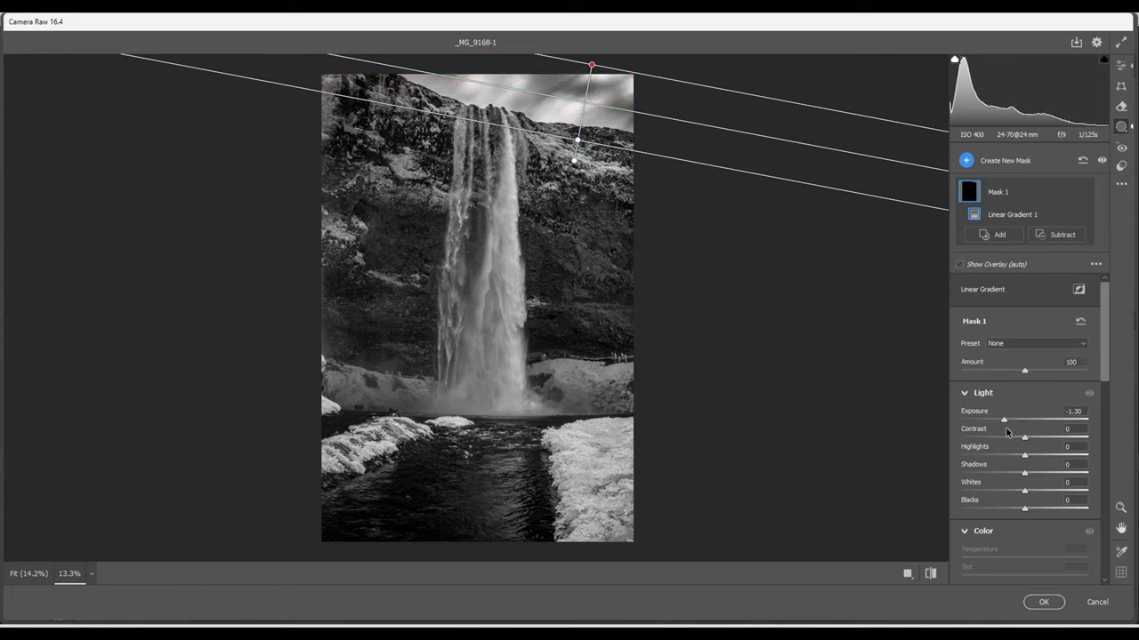
# Add a second linear gradient up over the water, hide the overlay, and set Exposure -0.70
pyautogui.click(966, 161)
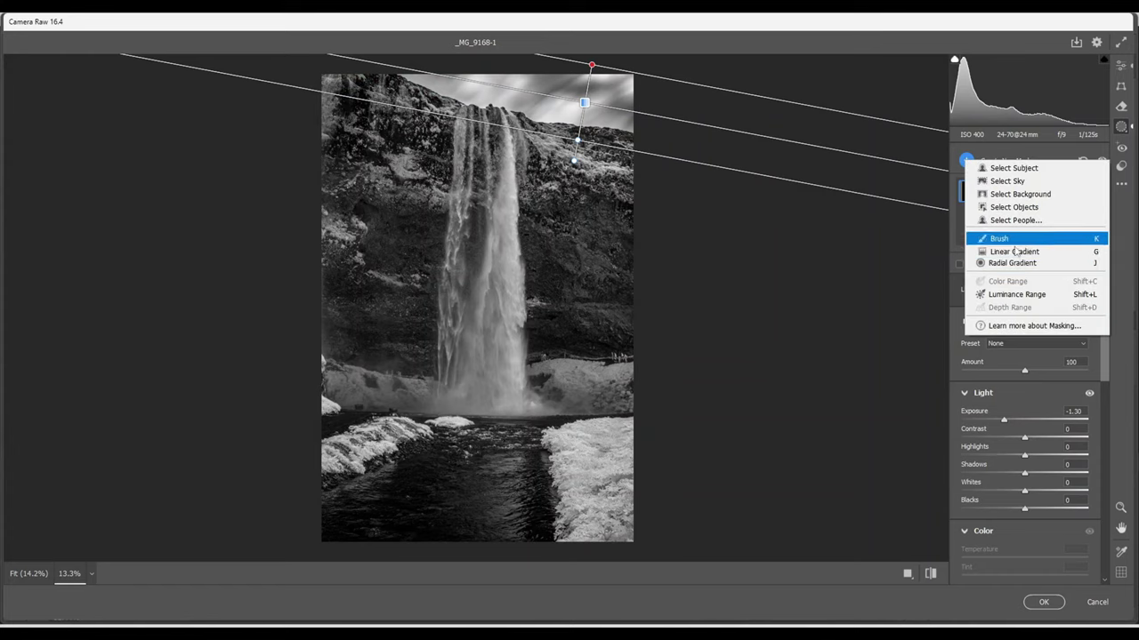
pyautogui.click(1000, 256)
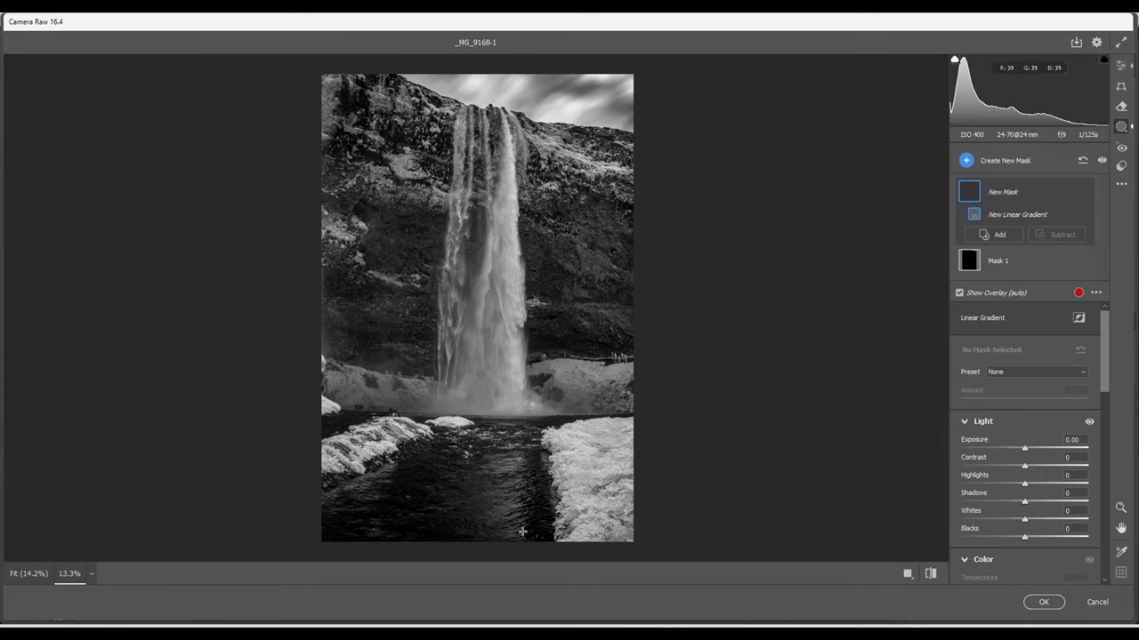
pyautogui.moveTo(475, 545); pyautogui.dragTo(475, 458)
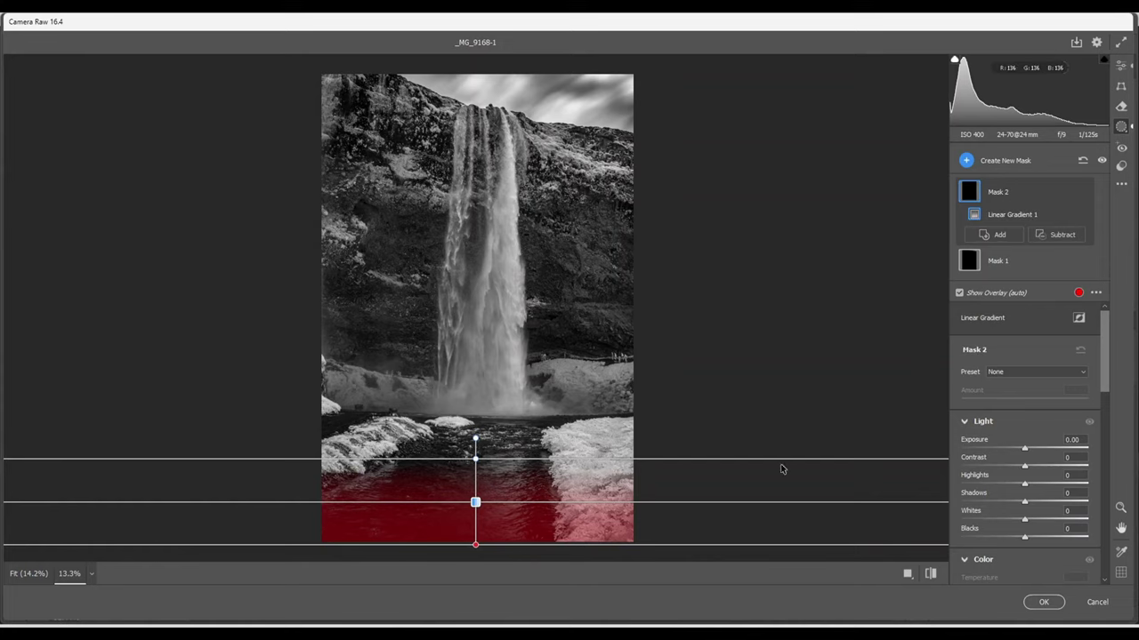
pyautogui.click(1024, 452)
pyautogui.moveTo(1024, 452); pyautogui.dragTo(1011, 452)
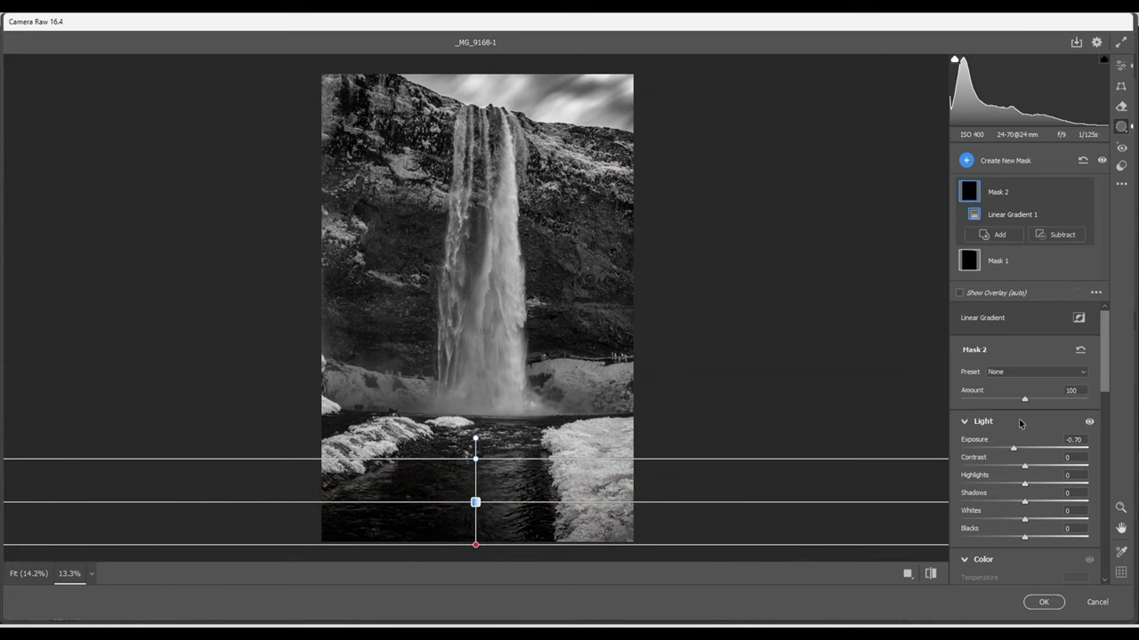
# Add a radial gradient mask as a tall, narrow oval fitted over the waterfall
pyautogui.click(966, 160)
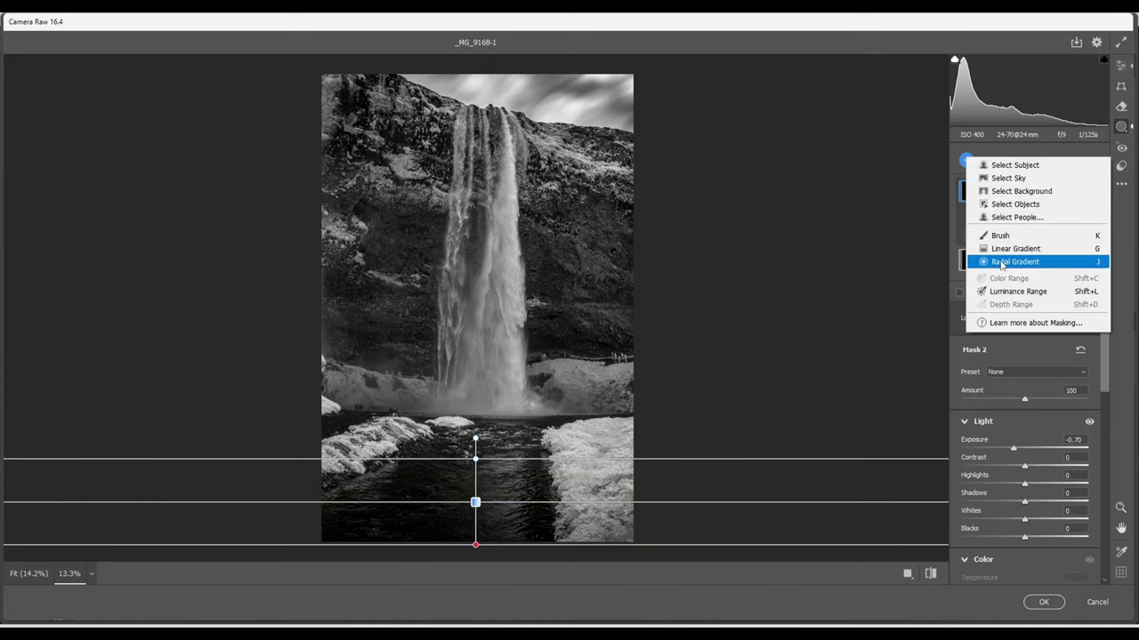
pyautogui.click(1001, 262)
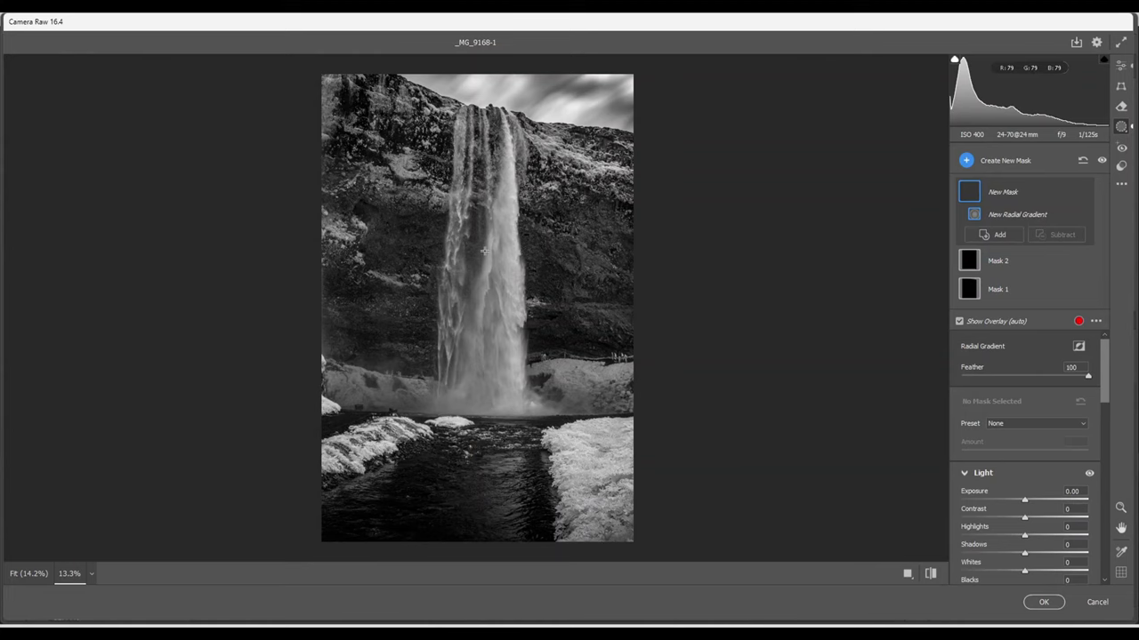
pyautogui.moveTo(485, 255); pyautogui.dragTo(548, 403)
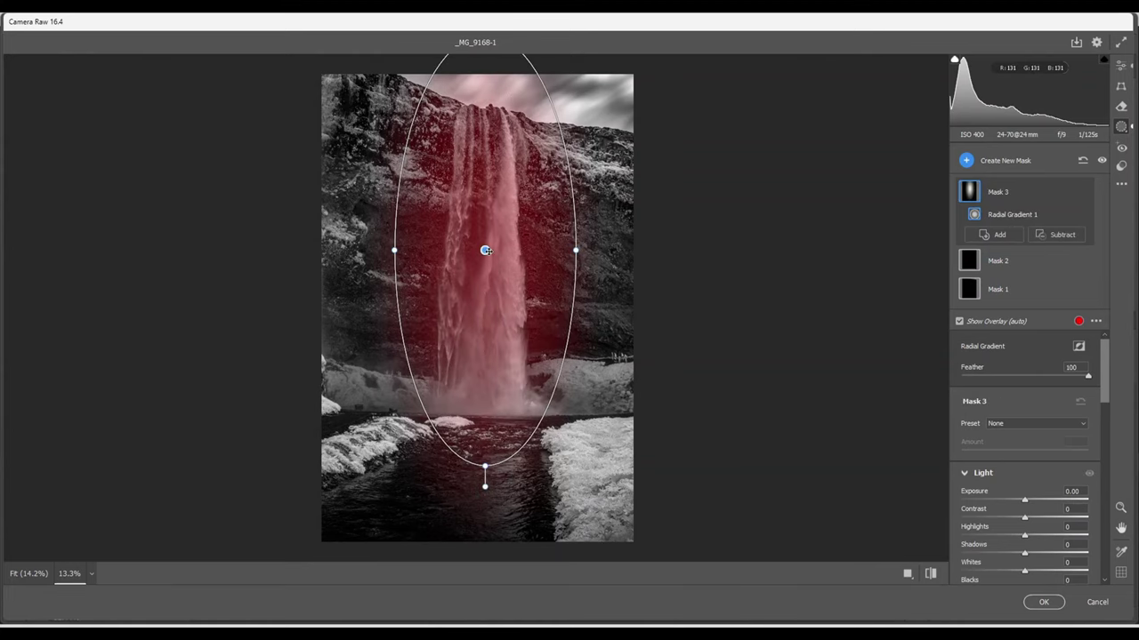
pyautogui.moveTo(483, 249); pyautogui.dragTo(481, 290)
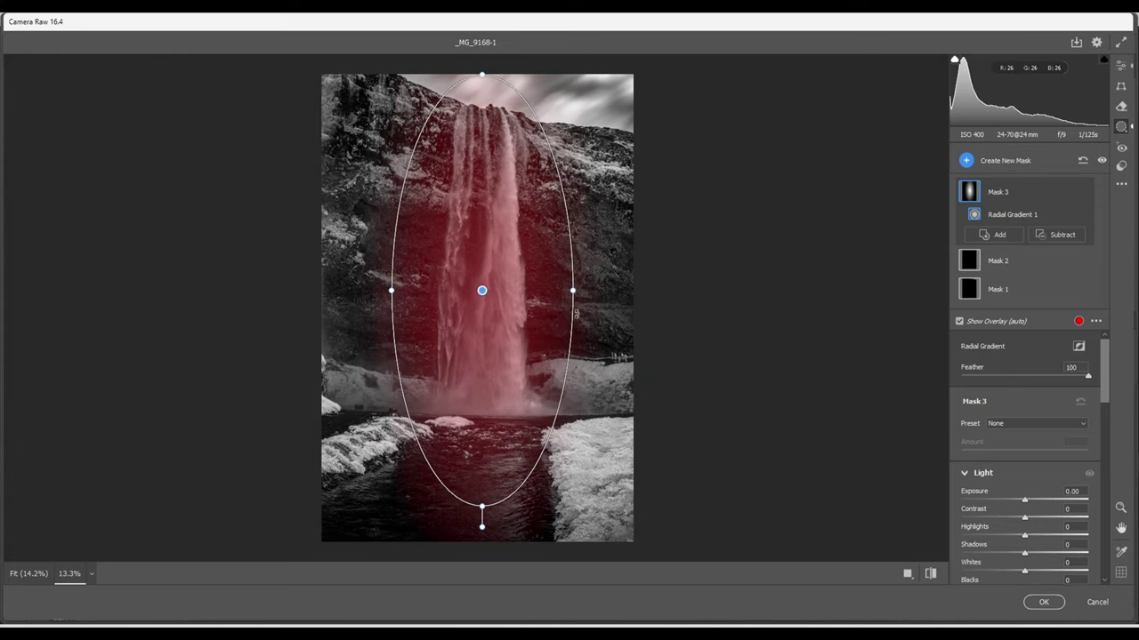
pyautogui.moveTo(572, 291); pyautogui.dragTo(564, 293)
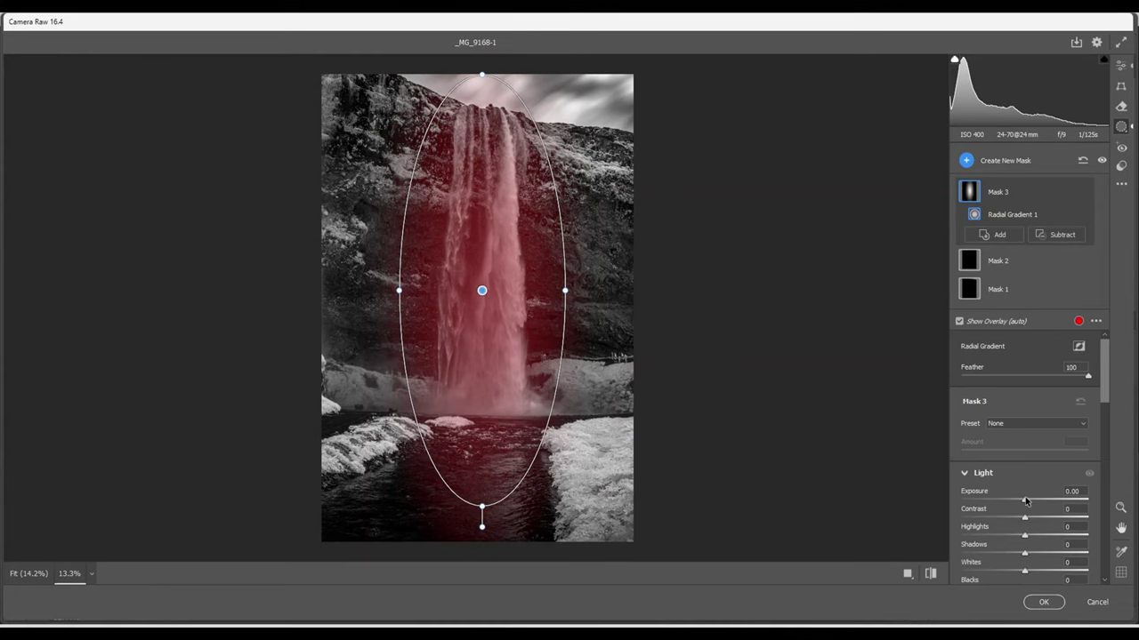
# Give the waterfall oval Exposure +0.65, Texture +61 and Clarity +4
pyautogui.moveTo(1023, 503); pyautogui.dragTo(1035, 503)
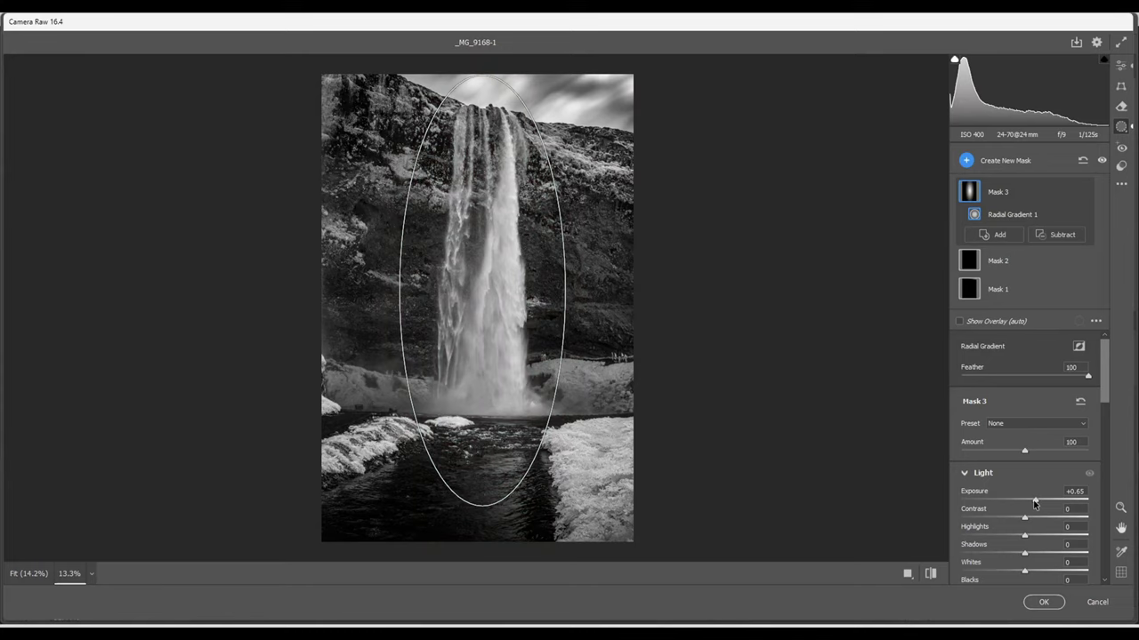
pyautogui.moveTo(1034, 504); pyautogui.dragTo(1034, 503)
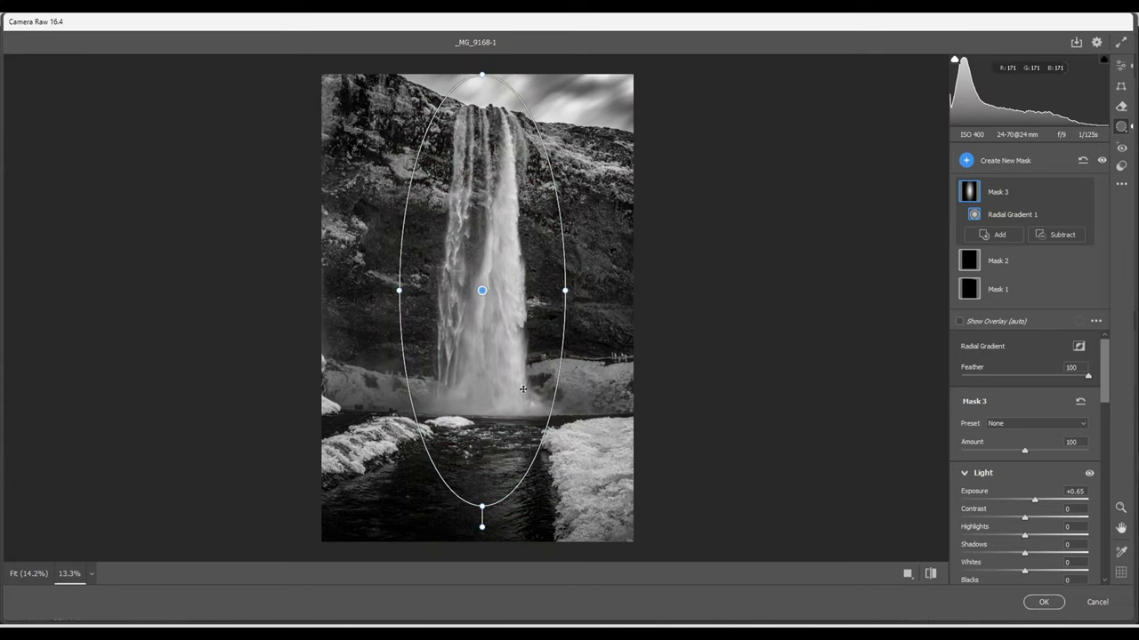
pyautogui.scroll(-2, 1013, 470)
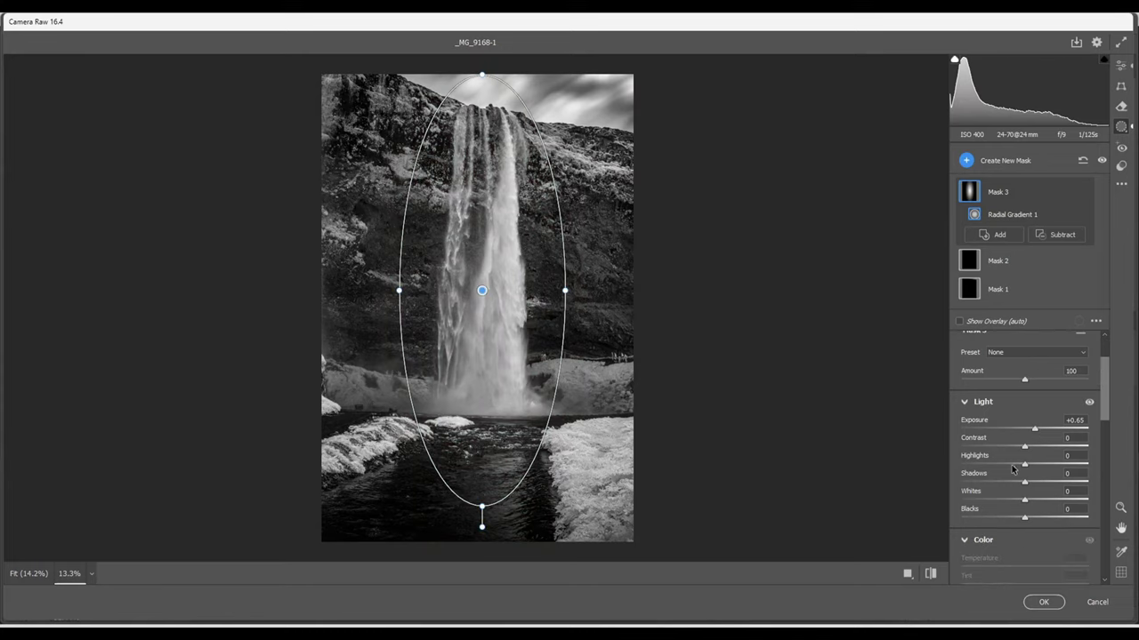
pyautogui.scroll(-8, 1035, 476)
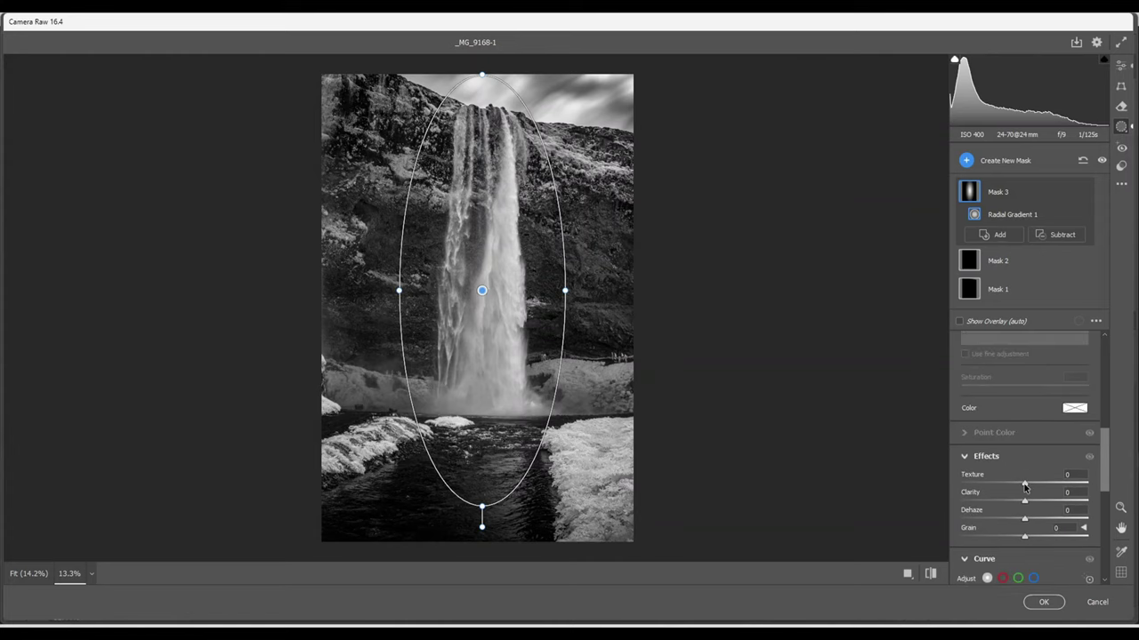
pyautogui.moveTo(1024, 484)
pyautogui.mouseDown()
pyautogui.moveTo(1066, 489)
pyautogui.moveTo(1027, 504)
pyautogui.mouseUp()
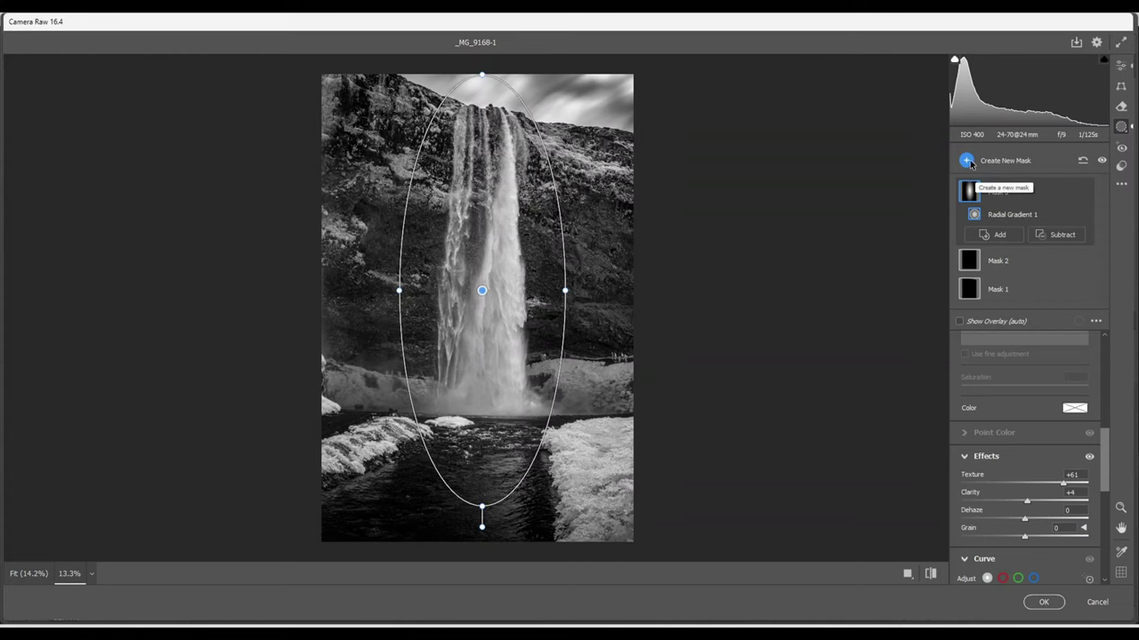
# Draw a large radial oval centred on the waterfall, invert it, and set Exposure -0.40
pyautogui.click(967, 161)
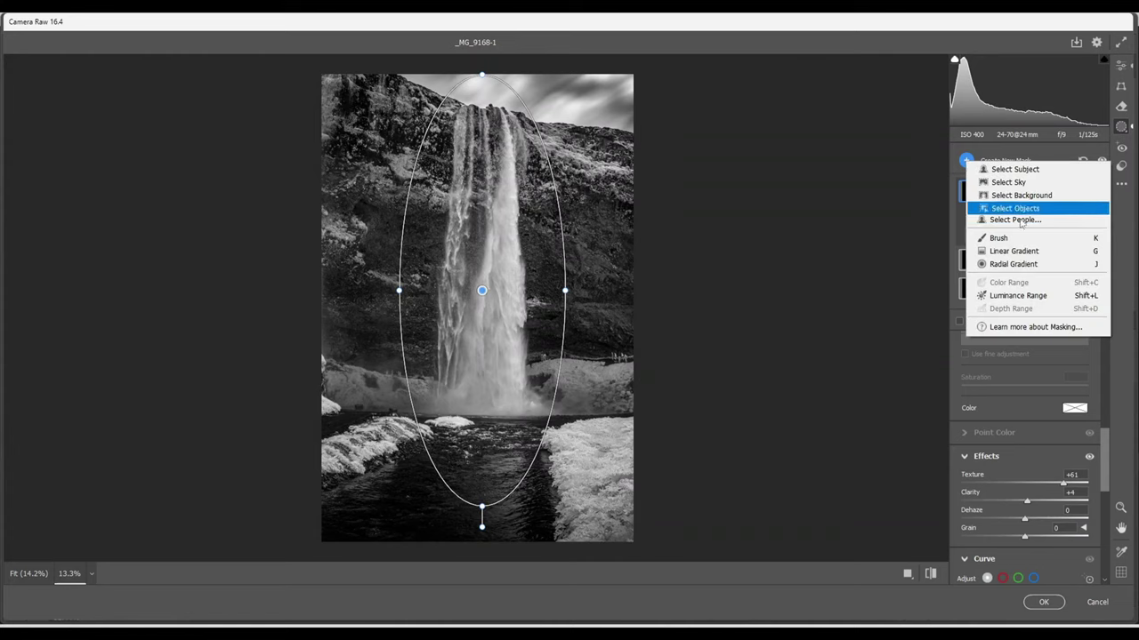
pyautogui.click(1001, 267)
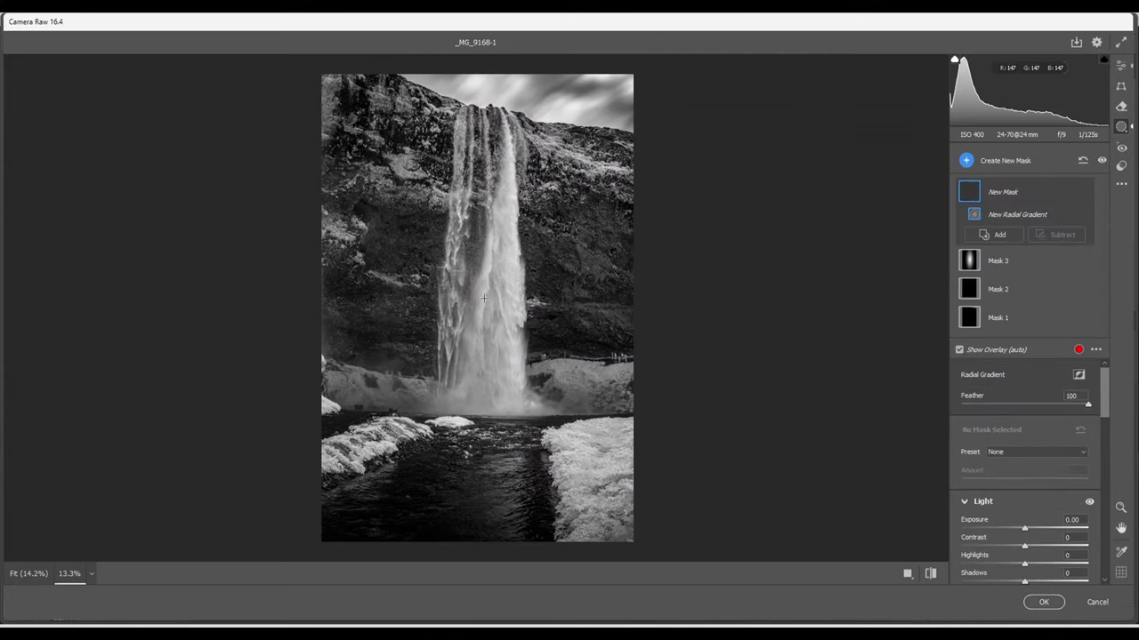
pyautogui.moveTo(480, 287); pyautogui.dragTo(524, 487)
pyautogui.moveTo(514, 429); pyautogui.dragTo(584, 455)
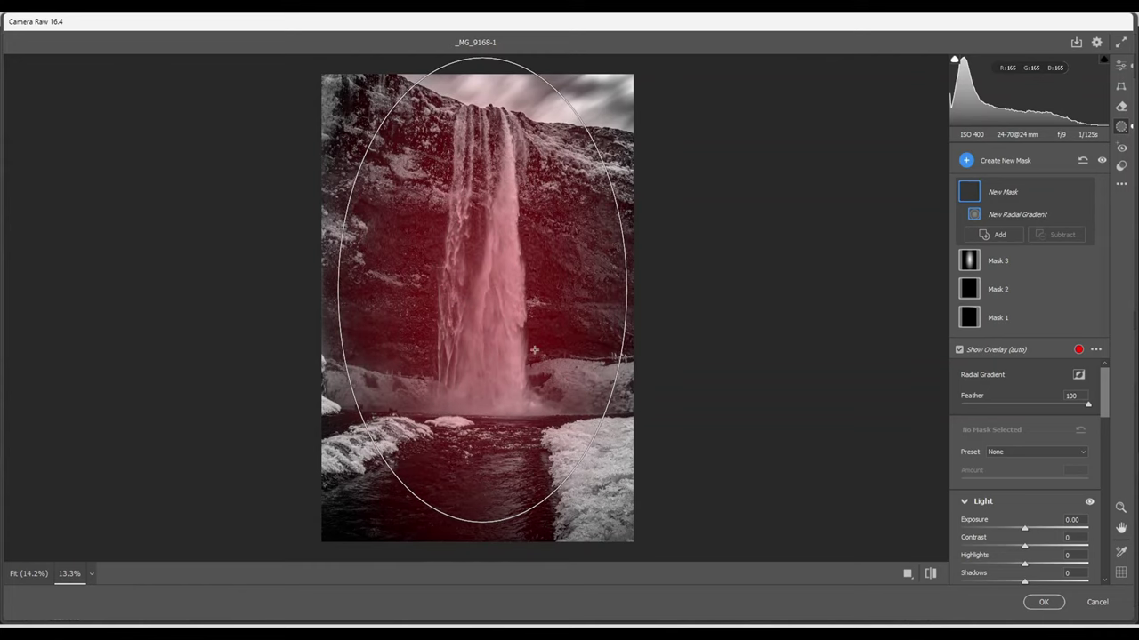
pyautogui.moveTo(485, 290); pyautogui.dragTo(481, 305)
pyautogui.moveTo(477, 71); pyautogui.dragTo(478, 82)
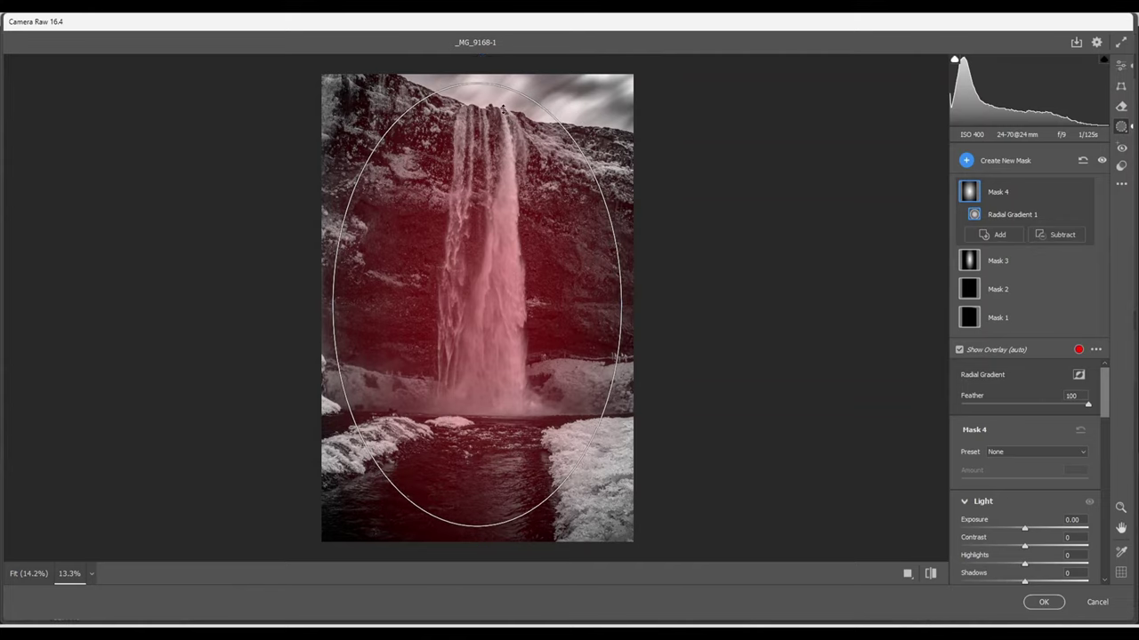
pyautogui.moveTo(621, 304); pyautogui.dragTo(624, 304)
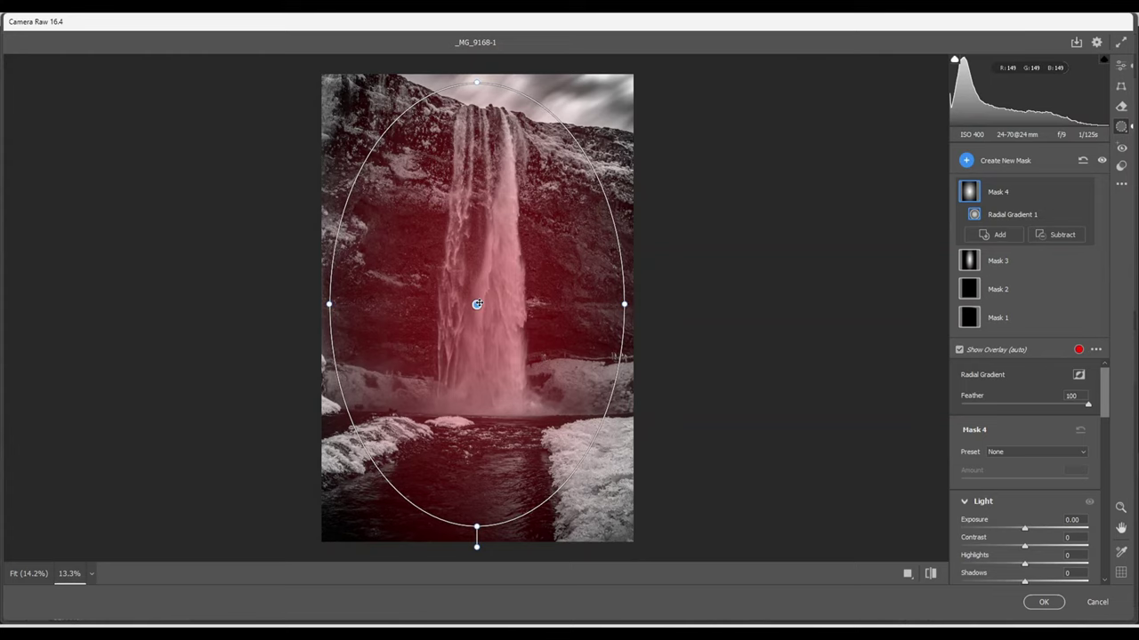
pyautogui.moveTo(477, 304); pyautogui.dragTo(481, 305)
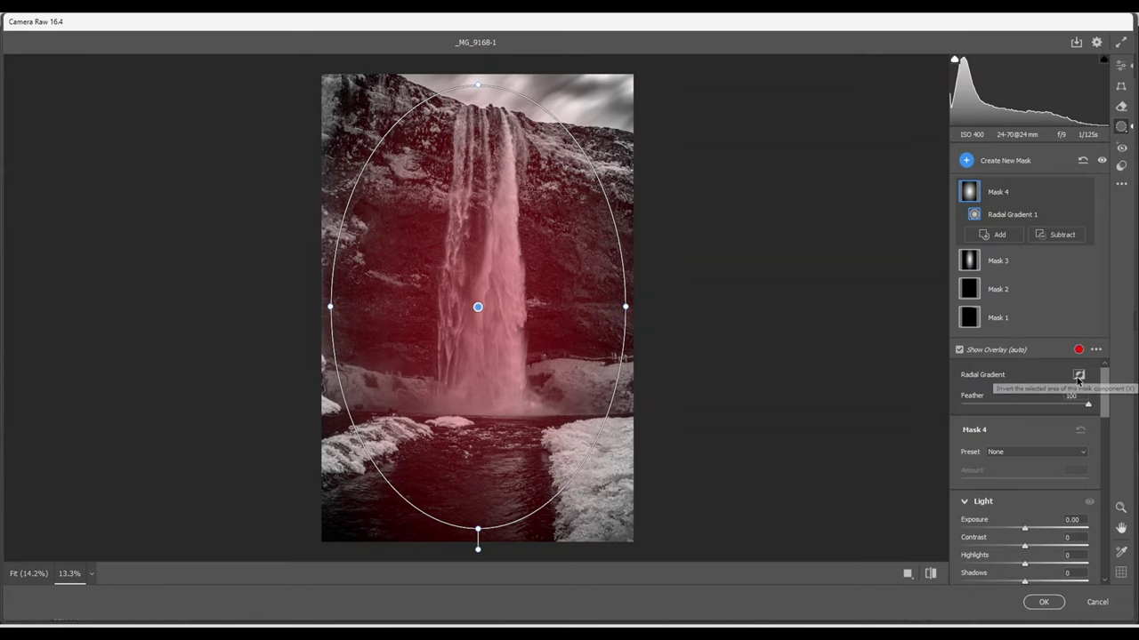
pyautogui.click(1078, 375)
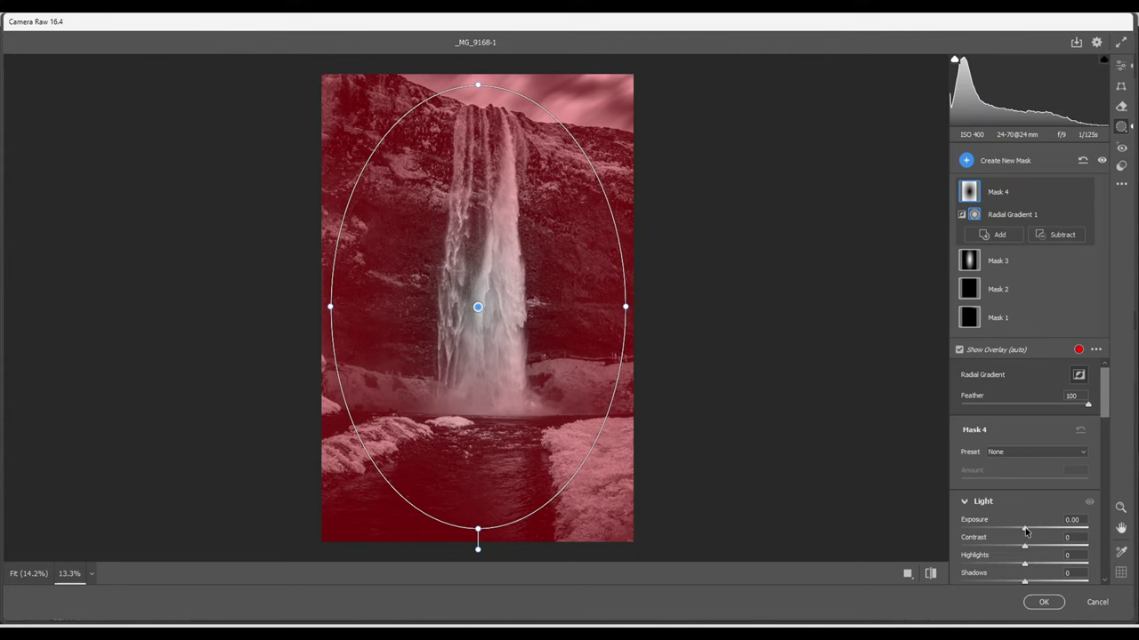
pyautogui.moveTo(1026, 531); pyautogui.dragTo(1019, 531)
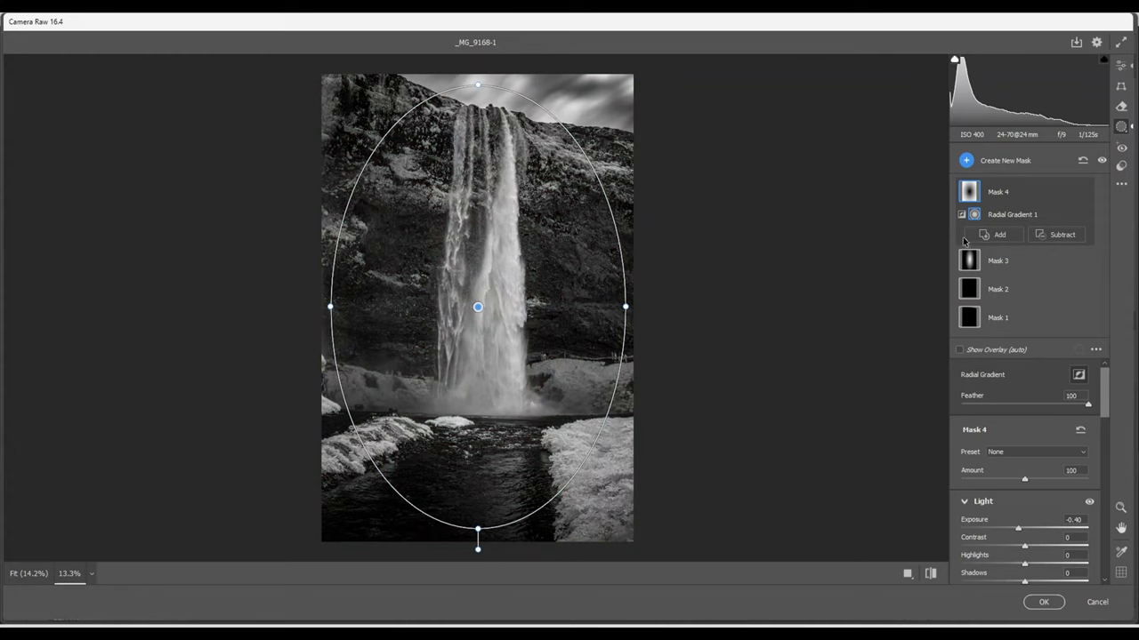
pyautogui.click(1122, 66)
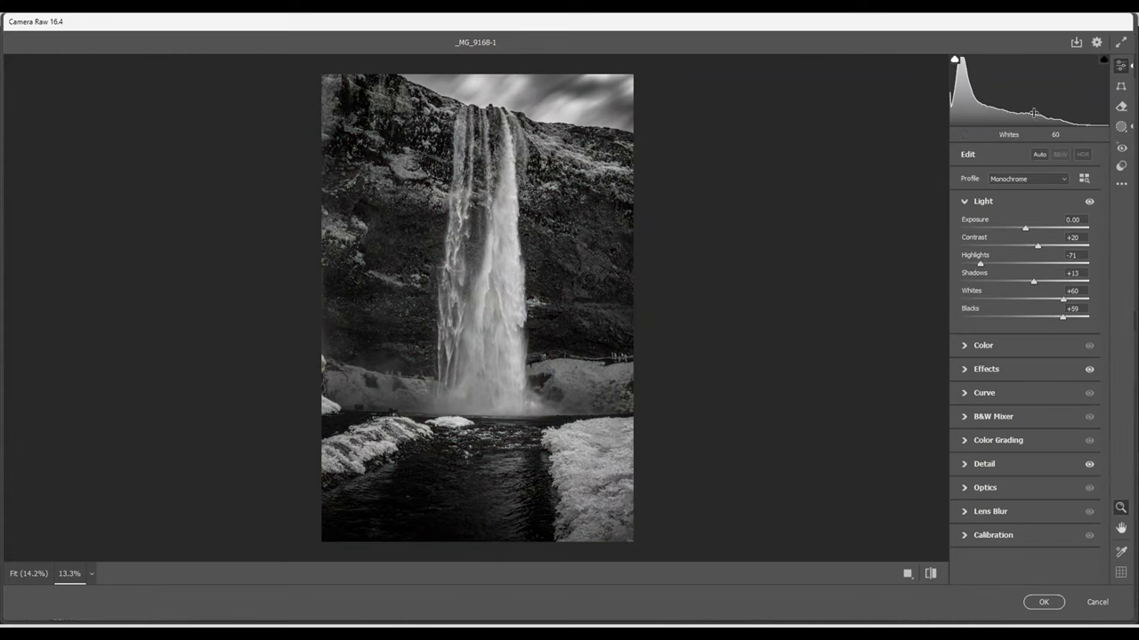